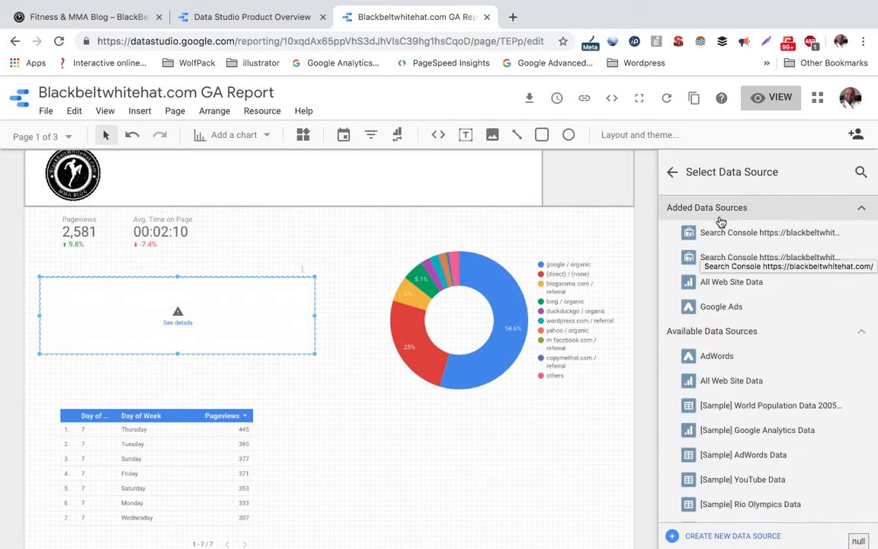
scroll(717, 286, "down", 2)
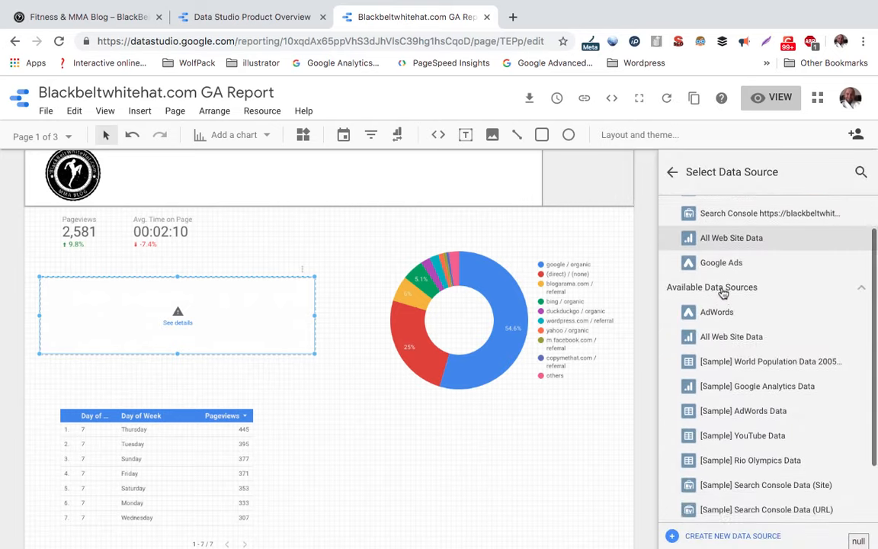
left_click(729, 537)
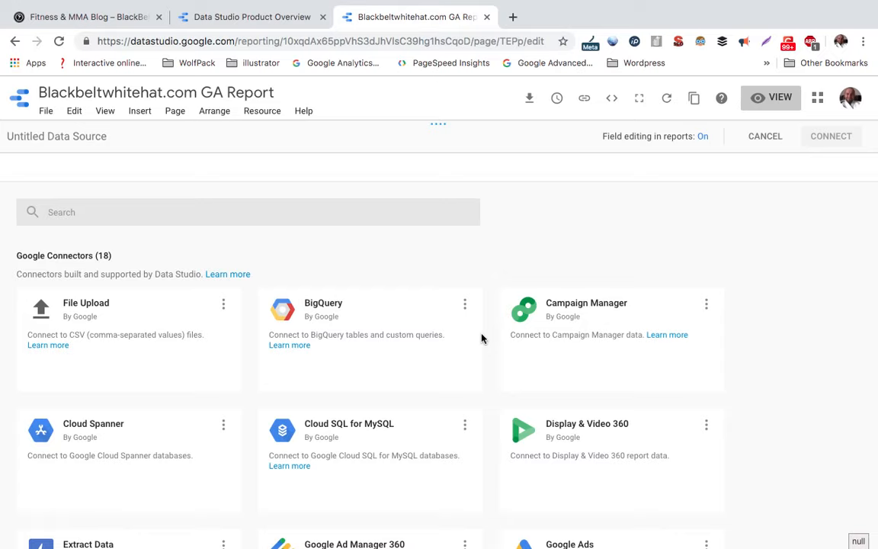
scroll(431, 335, "down", 3)
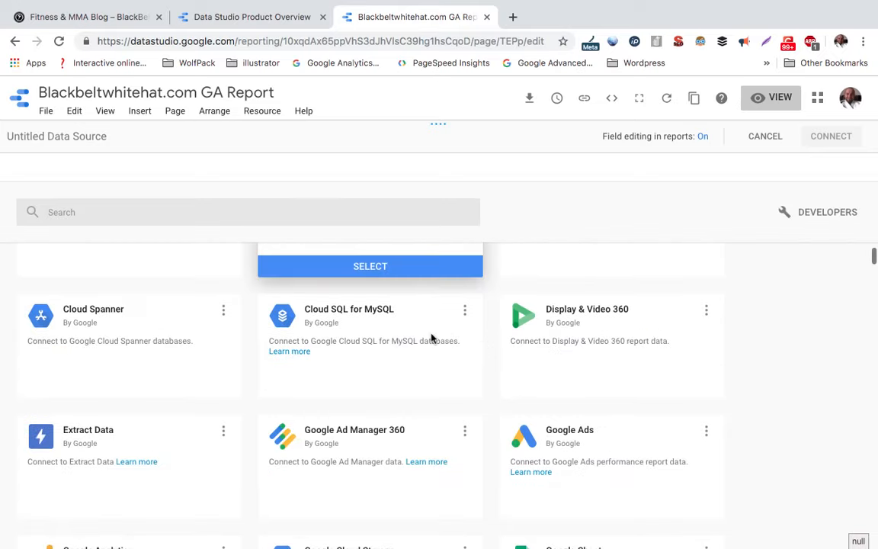
scroll(432, 338, "down", 1)
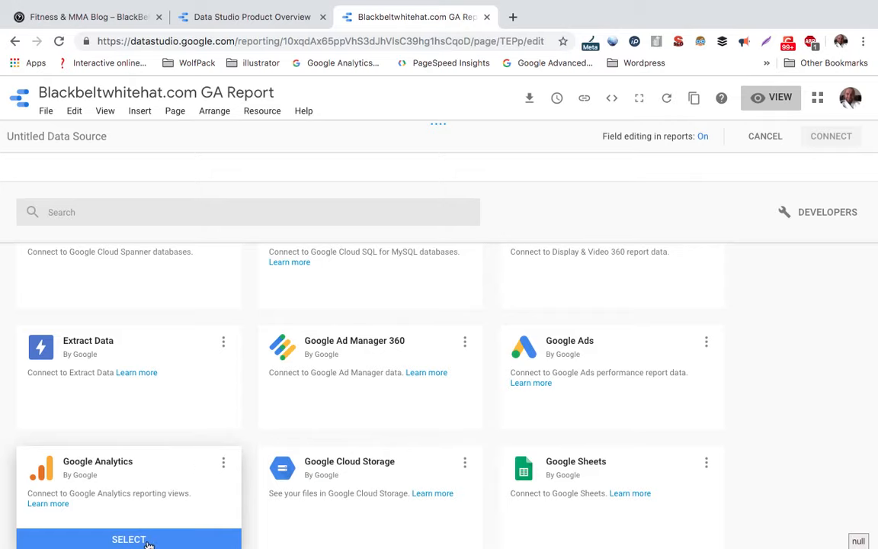
left_click(148, 542)
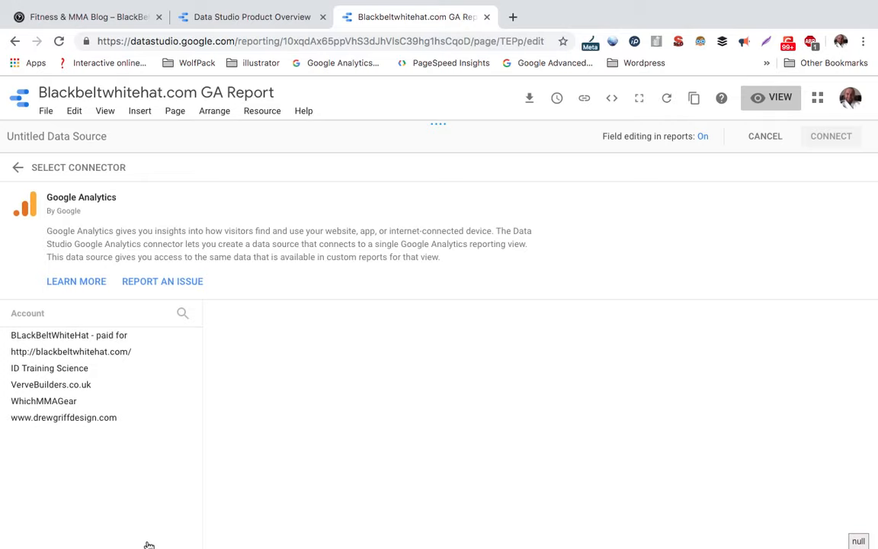
left_click(121, 359)
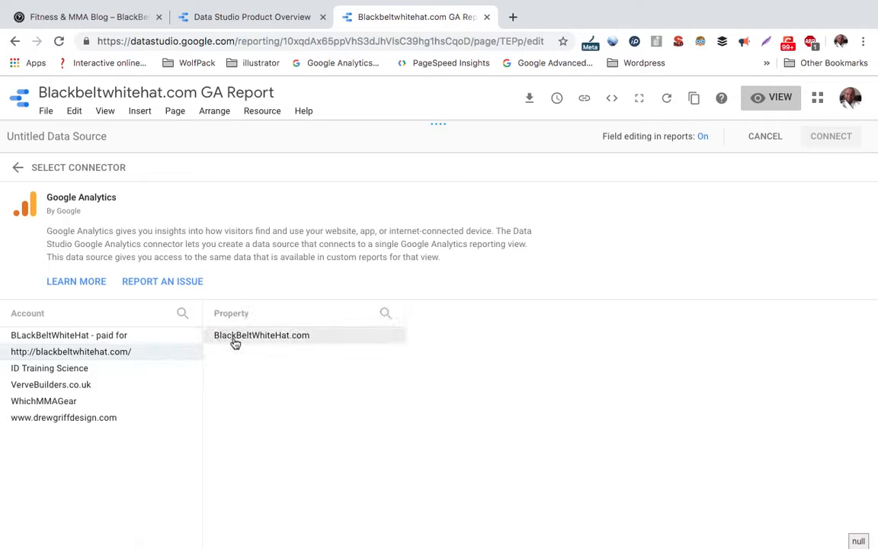
left_click(285, 336)
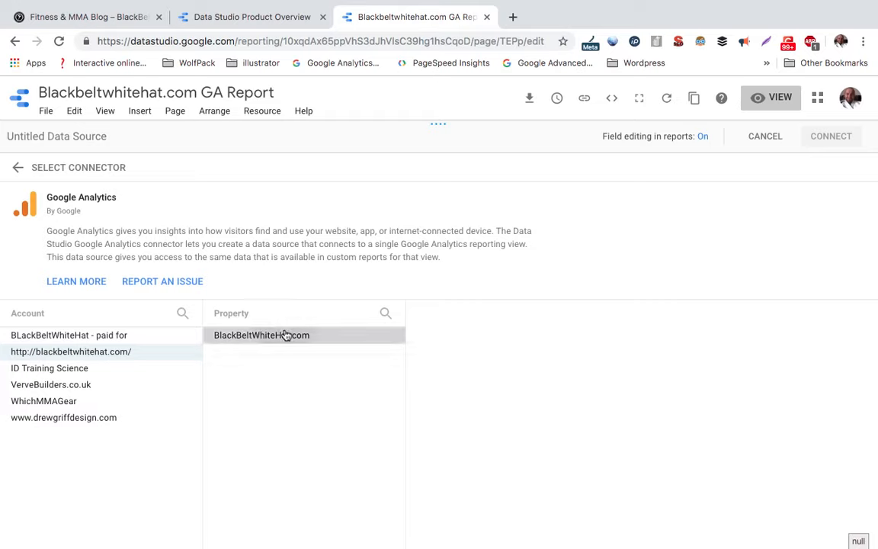
left_click(433, 342)
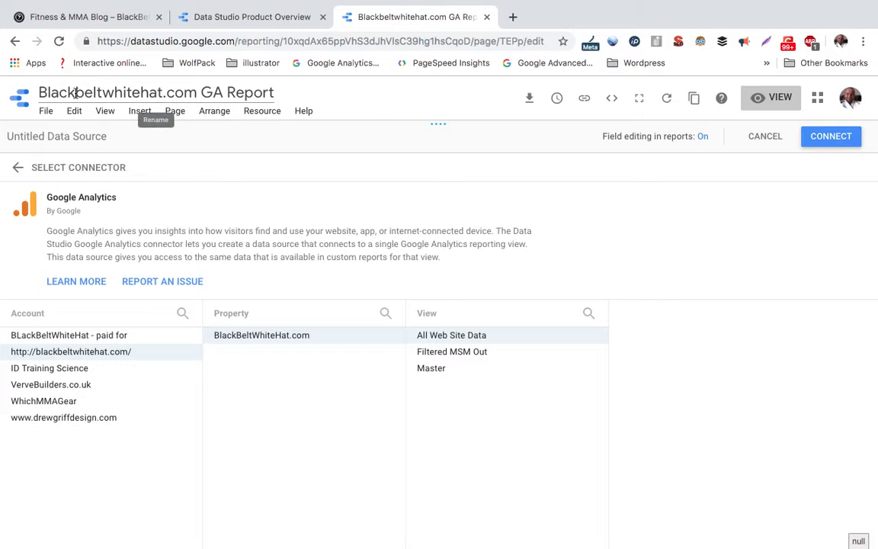
left_click(21, 167)
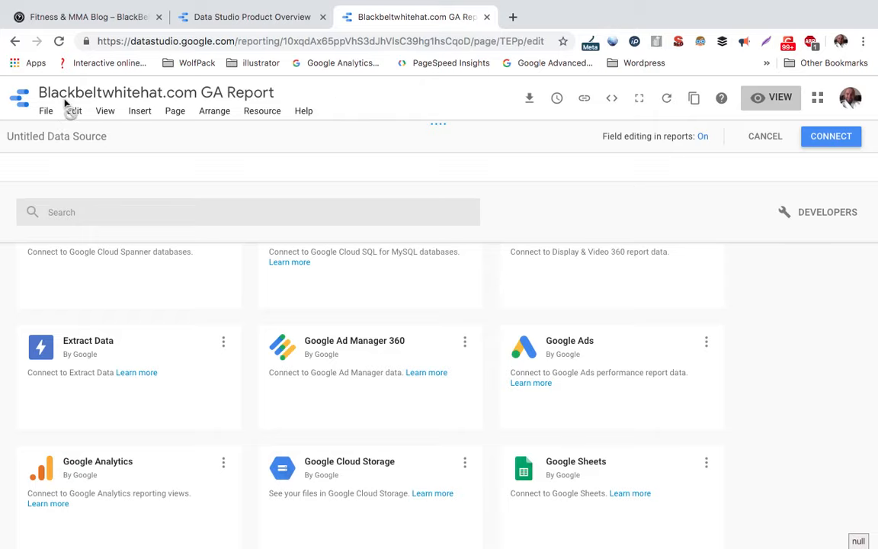
Return to the report list and reopen the Blackbeltwhitehat.com GA Report in edit mode.
left_click(25, 97)
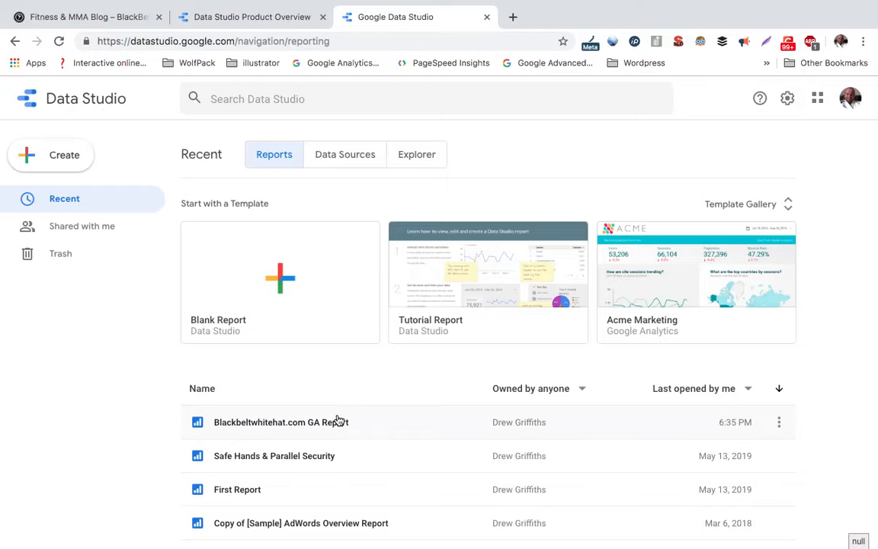
left_click(338, 421)
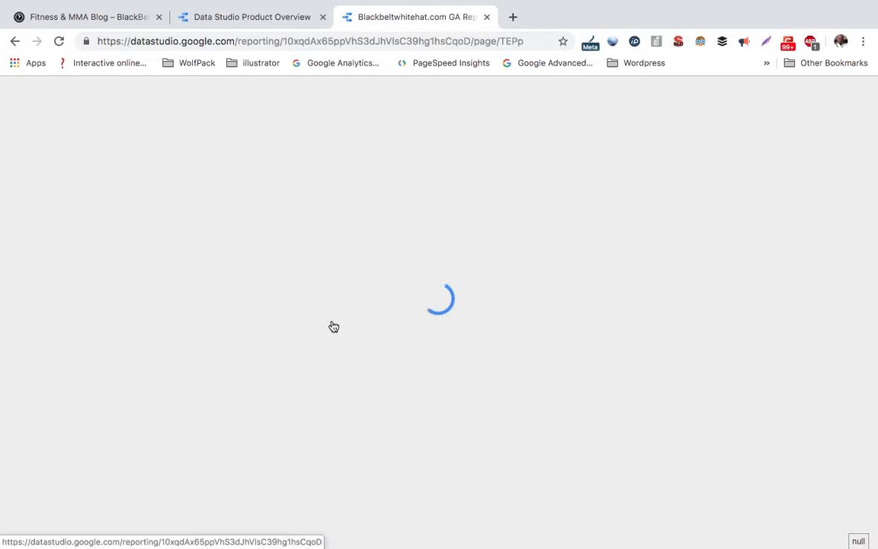
scroll(331, 326, "down", 2)
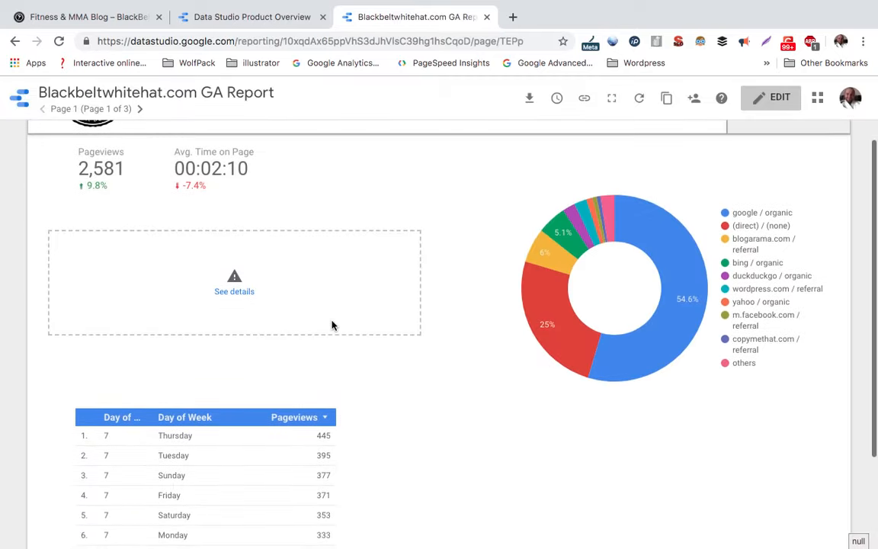
left_click(773, 102)
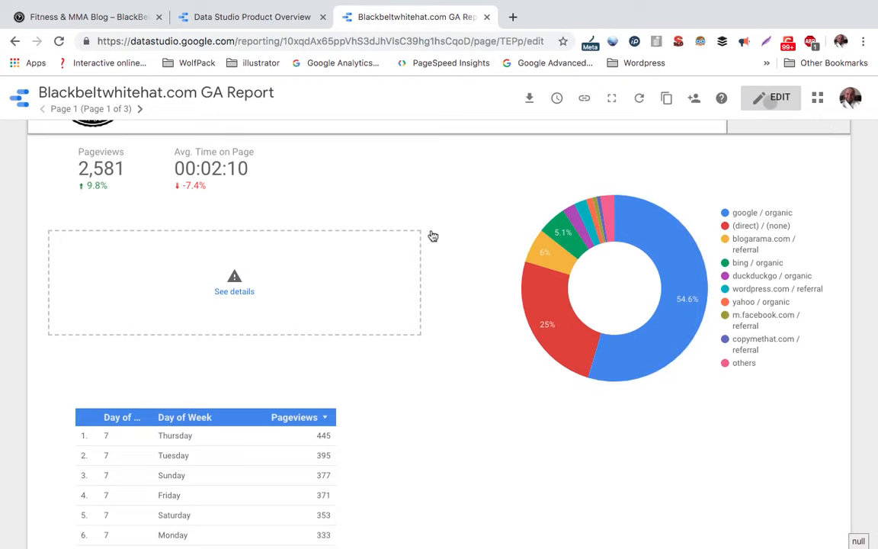
Assign the already added All Web Site Data source to the broken table below the scorecards.
left_click(277, 260)
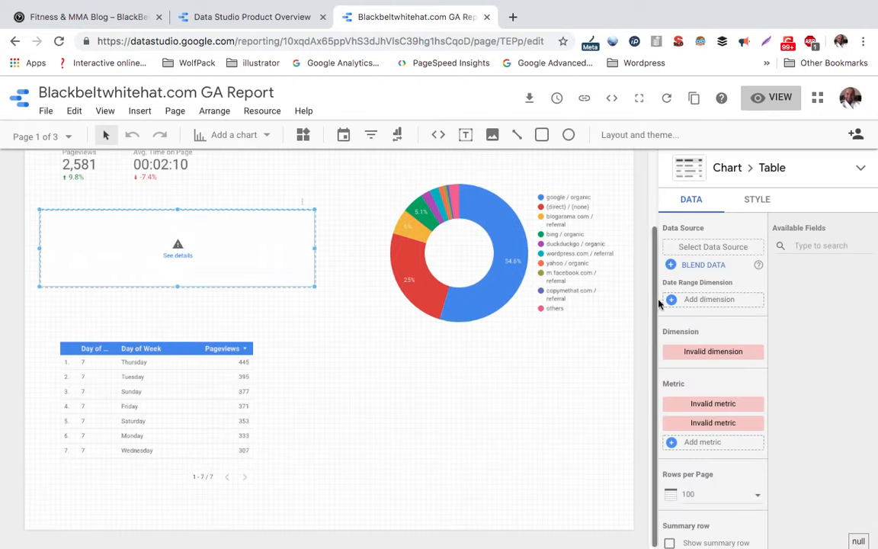
left_click(708, 249)
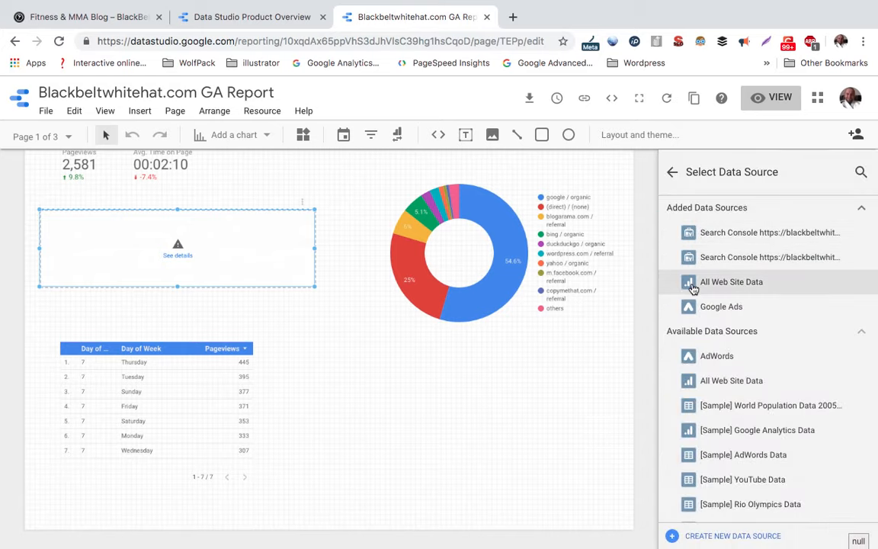
left_click(672, 174)
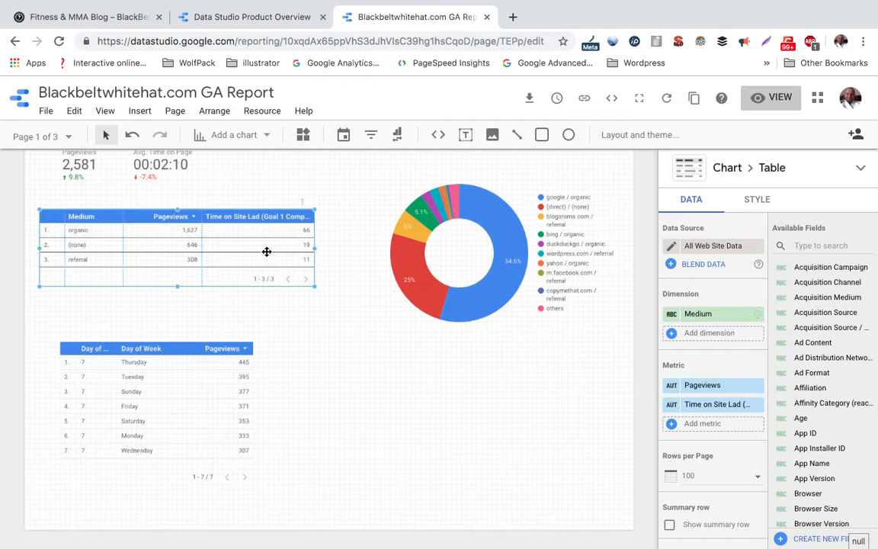
Add the Sessions metric to the Medium table and make the table slightly taller.
left_click(707, 429)
type("sessions")
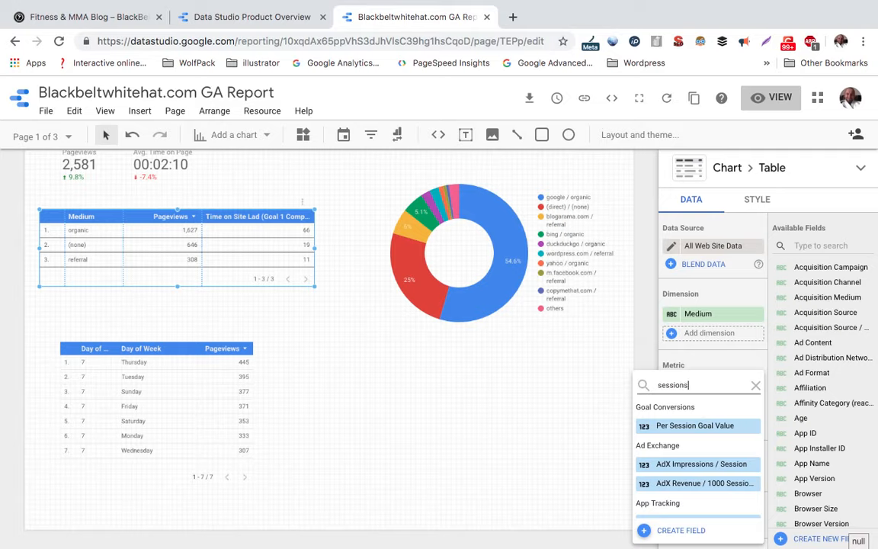
scroll(648, 481, "down", 5)
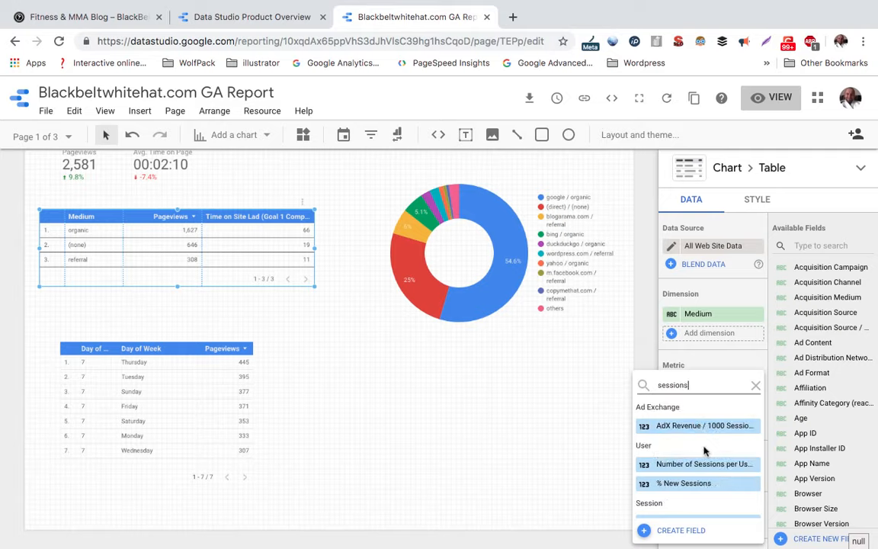
left_click(671, 442)
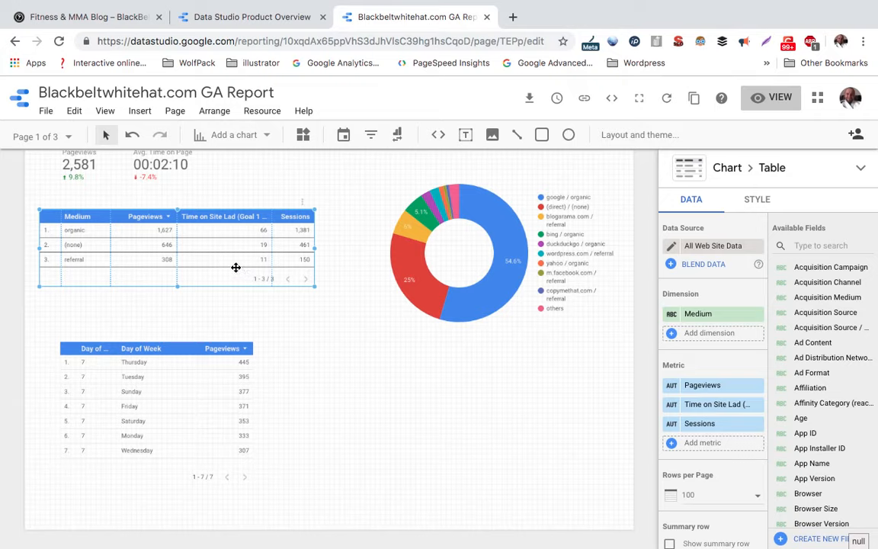
left_click_drag(178, 285, 177, 301)
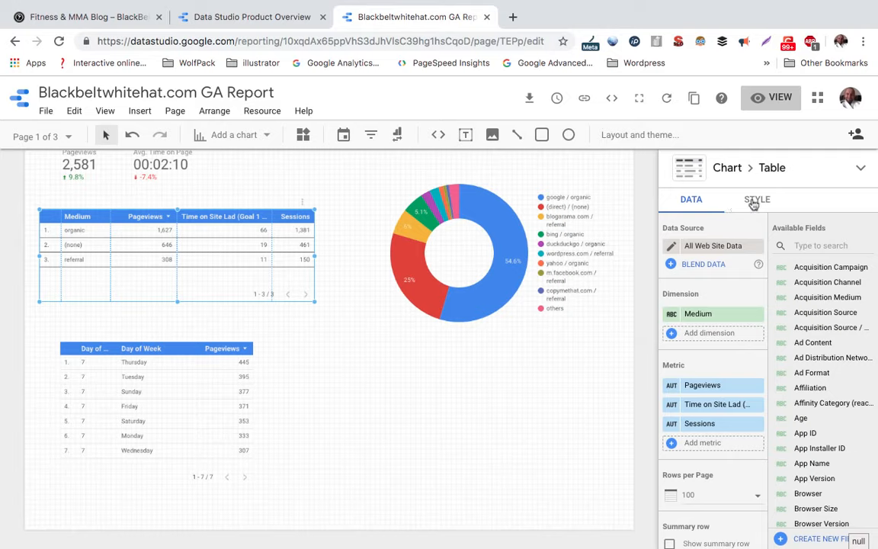
Change the Medium table's header background colour to dark grey.
left_click(754, 202)
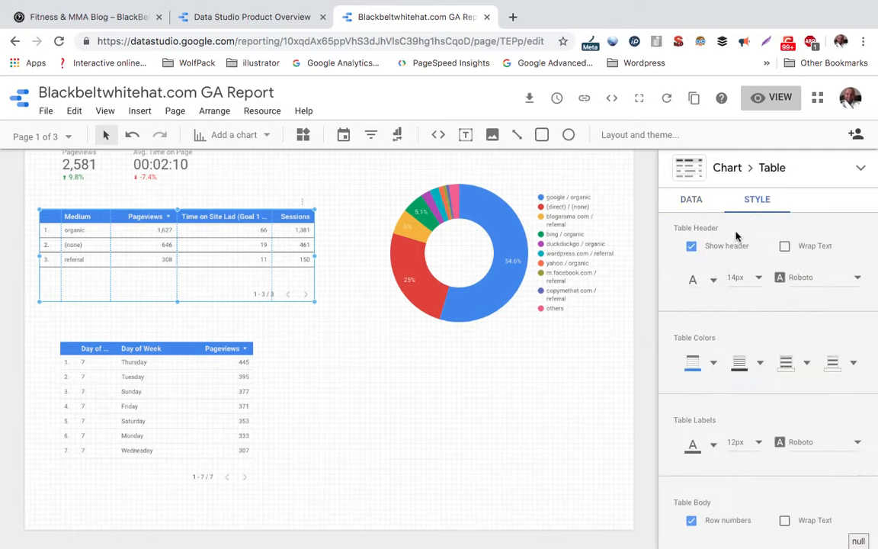
left_click(714, 363)
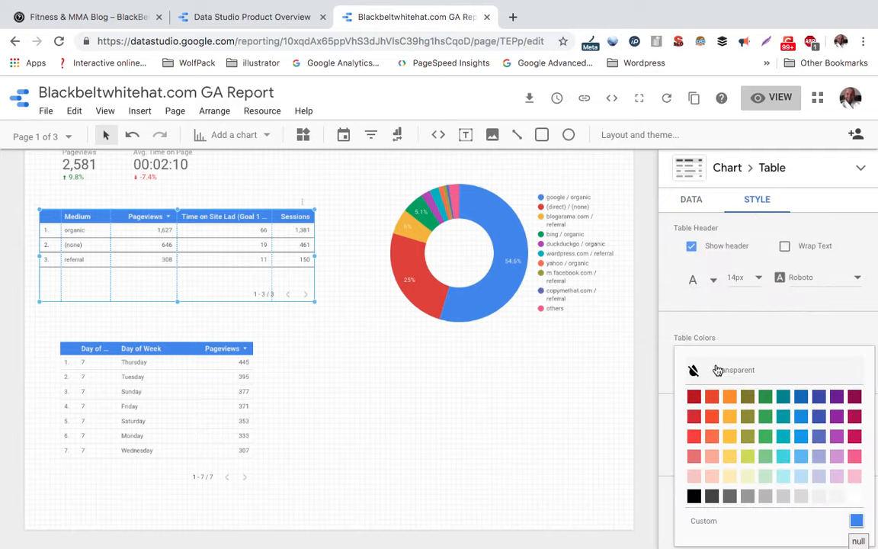
left_click(709, 503)
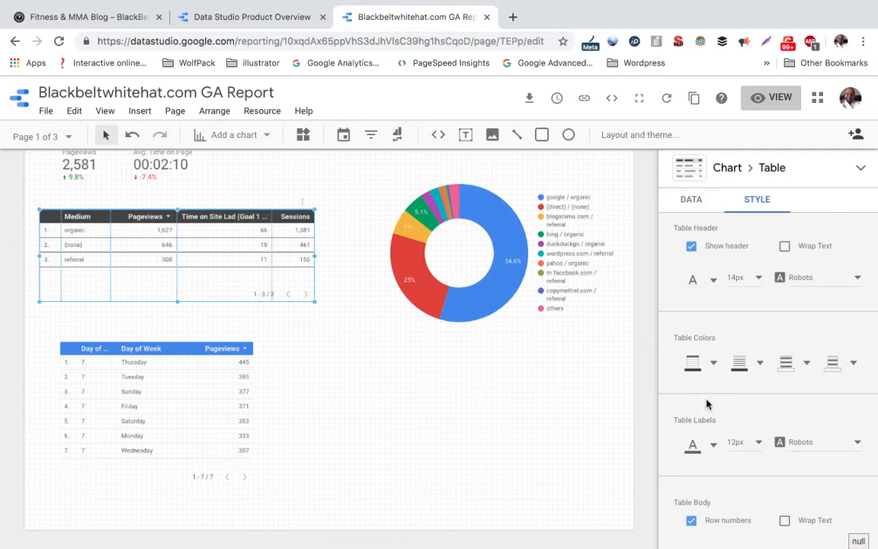
Turn off the row numbers and the pagination in the Medium table.
scroll(707, 404, "down", 3)
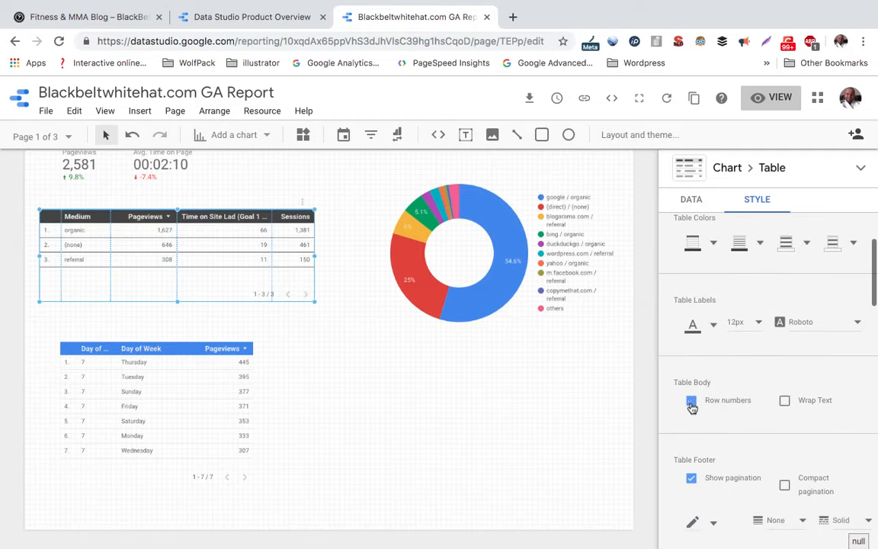
left_click(691, 401)
left_click(693, 478)
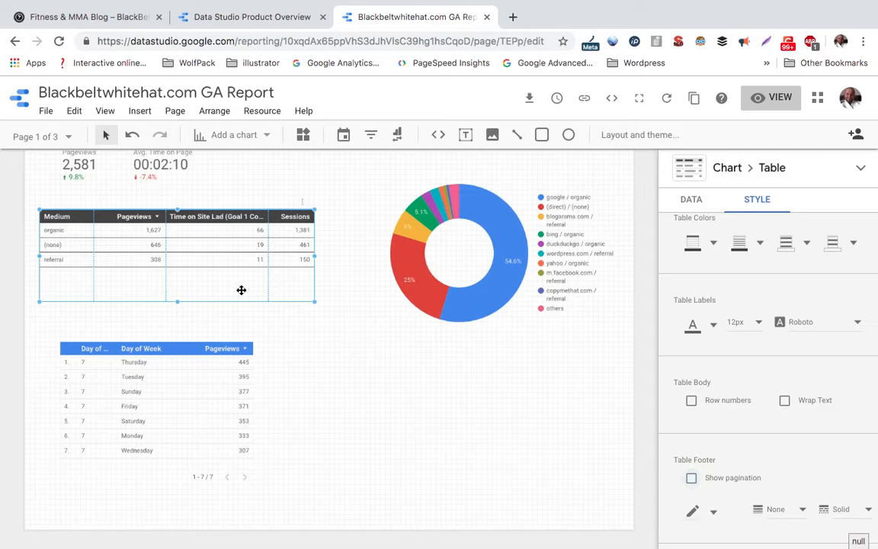
Give the Medium table a border shadow and a dark grey border with a weight of 1.
scroll(736, 404, "down", 7)
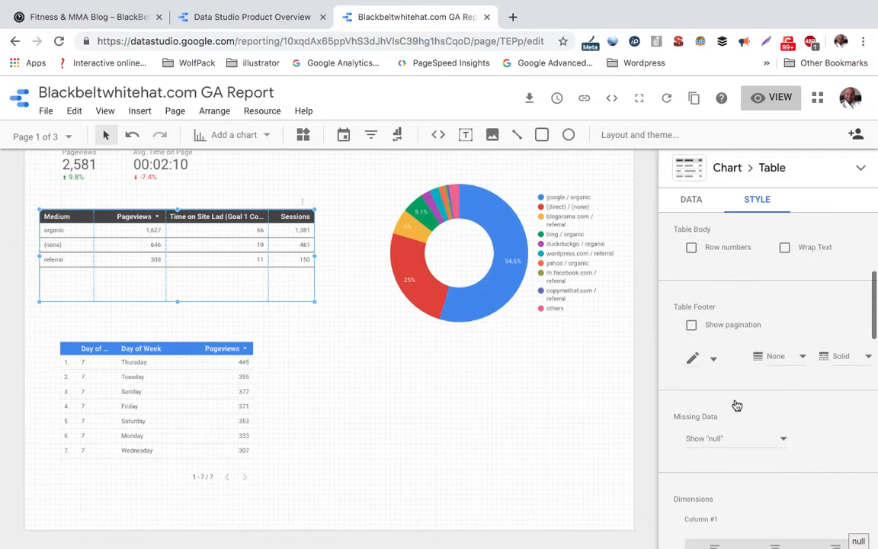
scroll(736, 405, "down", 10)
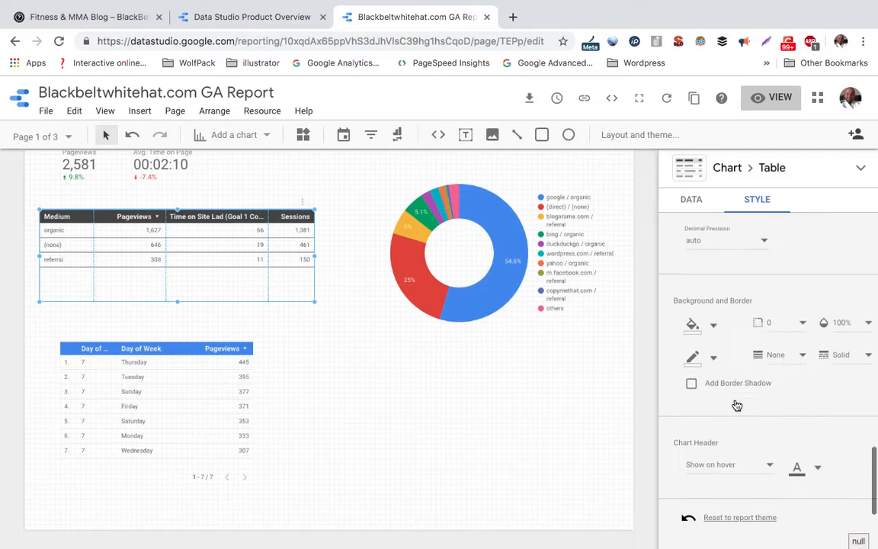
scroll(737, 405, "up", 1)
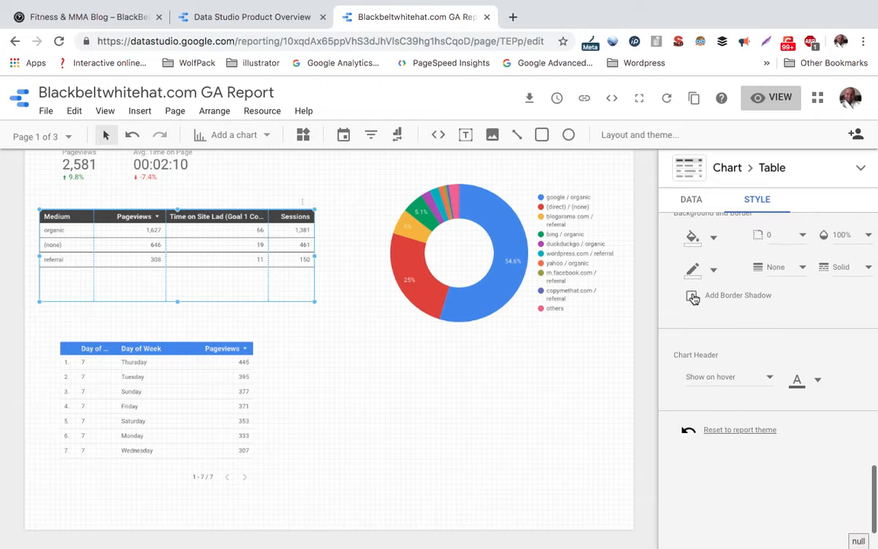
left_click(693, 296)
left_click(778, 270)
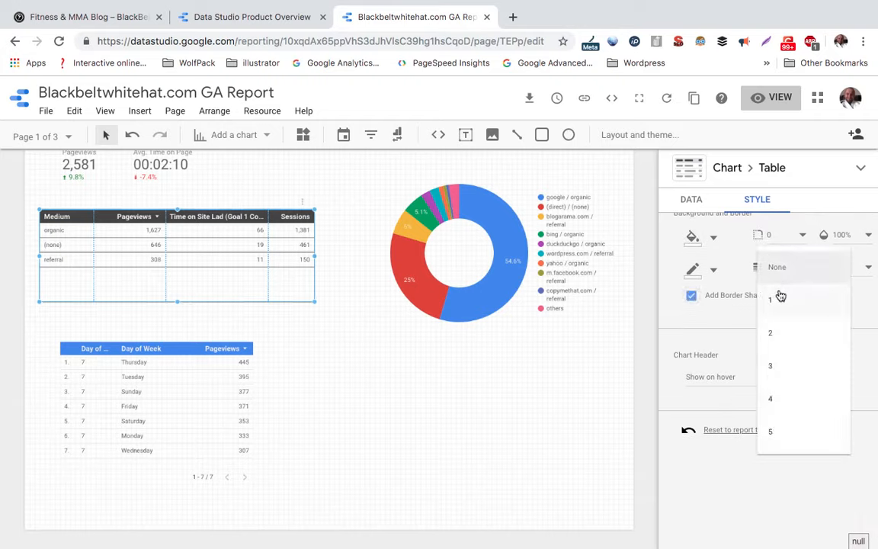
left_click(779, 298)
left_click(712, 270)
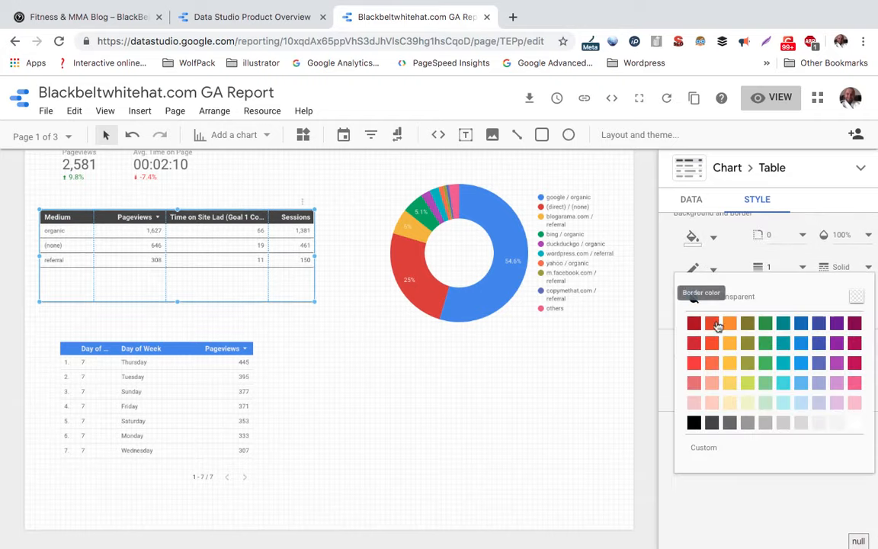
left_click(730, 423)
left_click(328, 360)
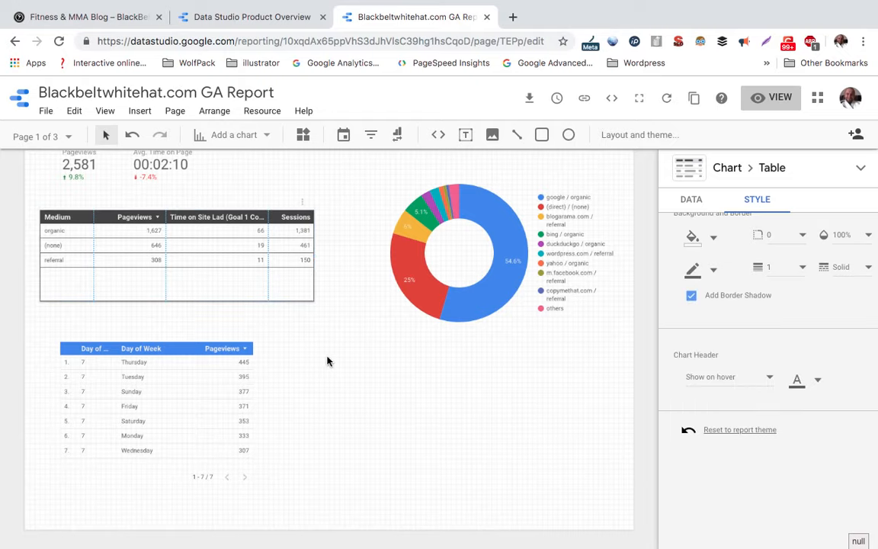
Shorten the Medium table from its lower edge to reduce the empty space under the rows.
left_click(186, 295)
left_click_drag(176, 302, 176, 286)
left_click(381, 376)
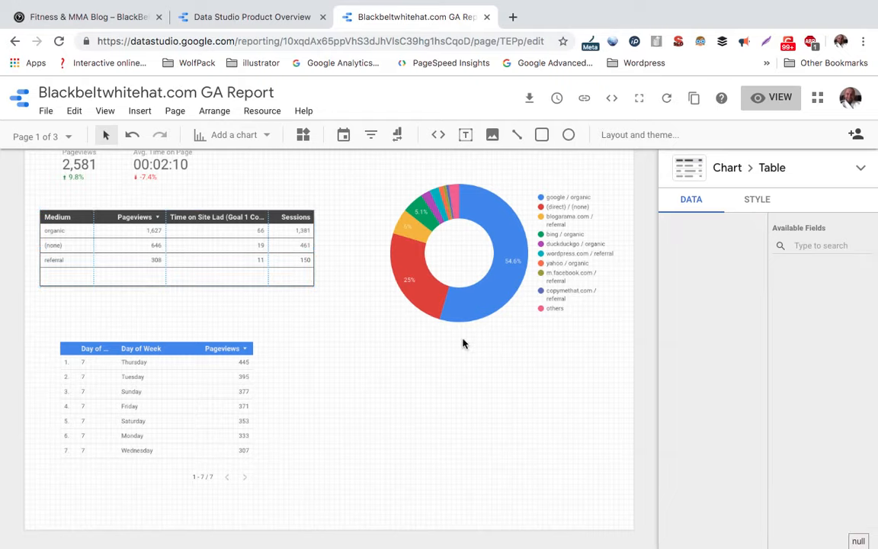
Convert the Medium table into a vertical bar chart.
left_click(300, 249)
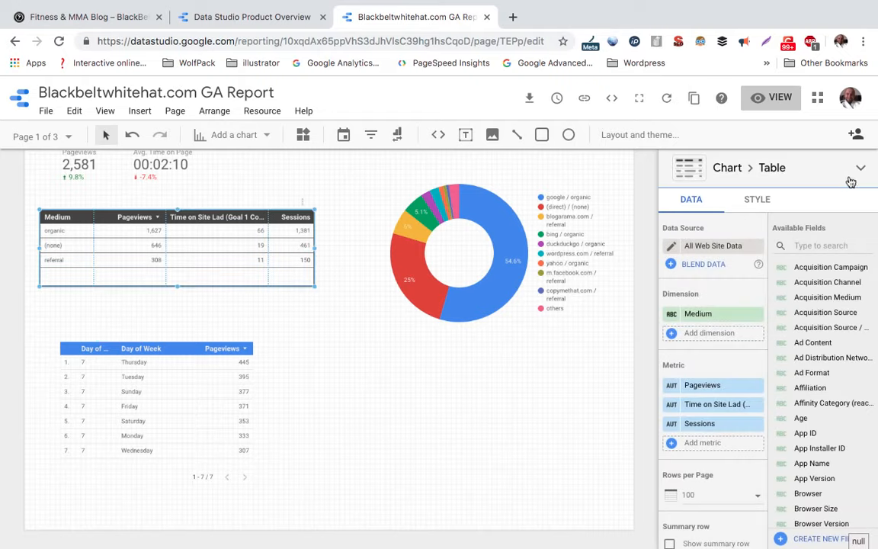
left_click(859, 172)
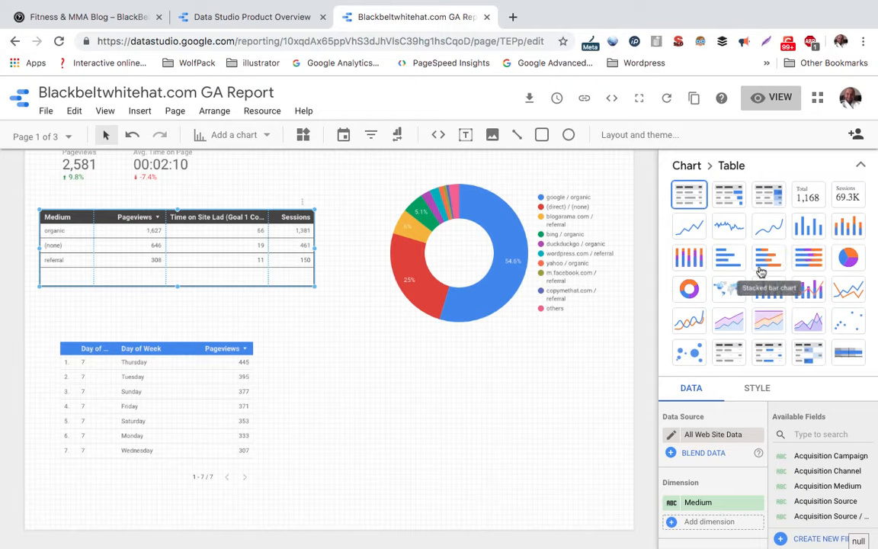
left_click(812, 234)
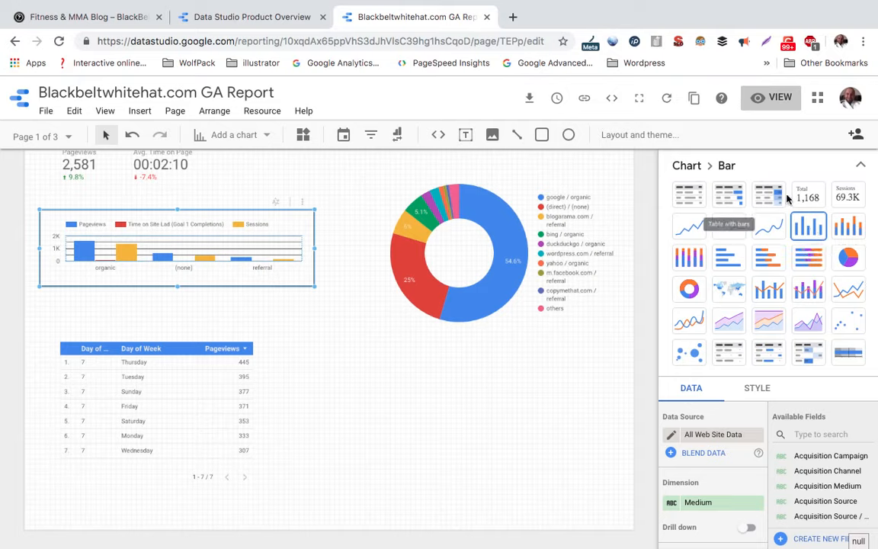
Convert the Medium bar chart into a table with heatmap, trying the plain table and the table with bars first.
left_click(689, 195)
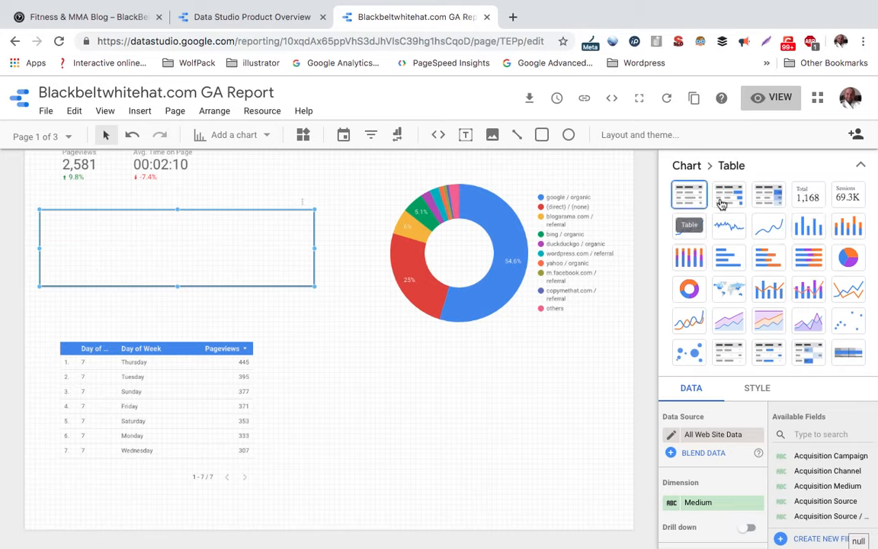
left_click(724, 201)
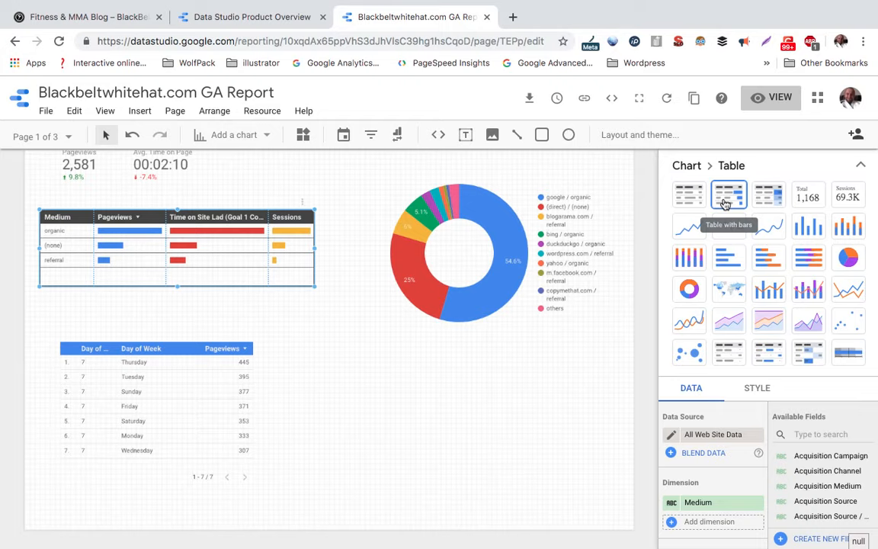
left_click(764, 197)
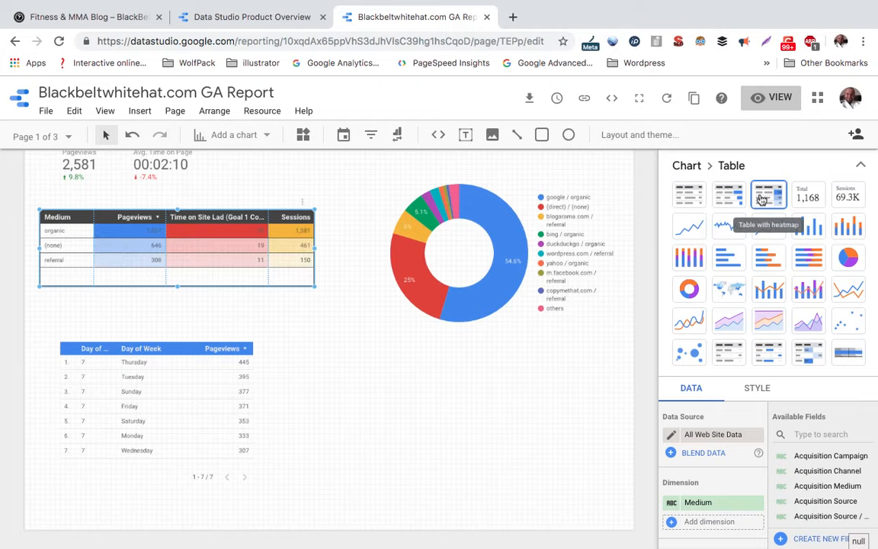
left_click(258, 307)
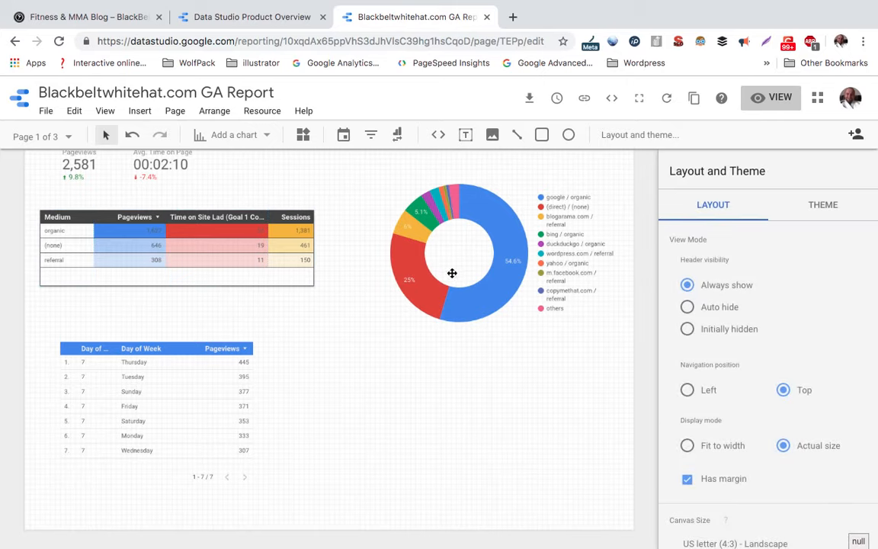
Change the donut chart's dimension to Device Category.
left_click(452, 273)
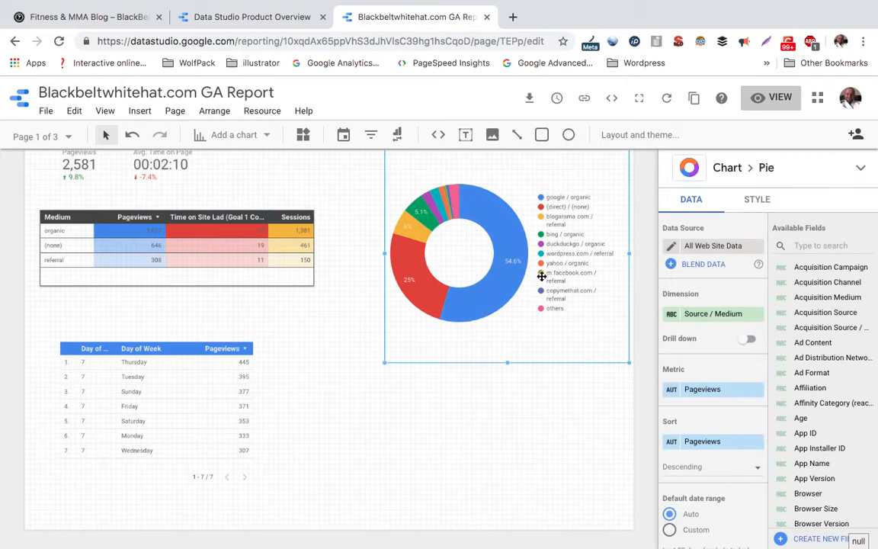
left_click(857, 168)
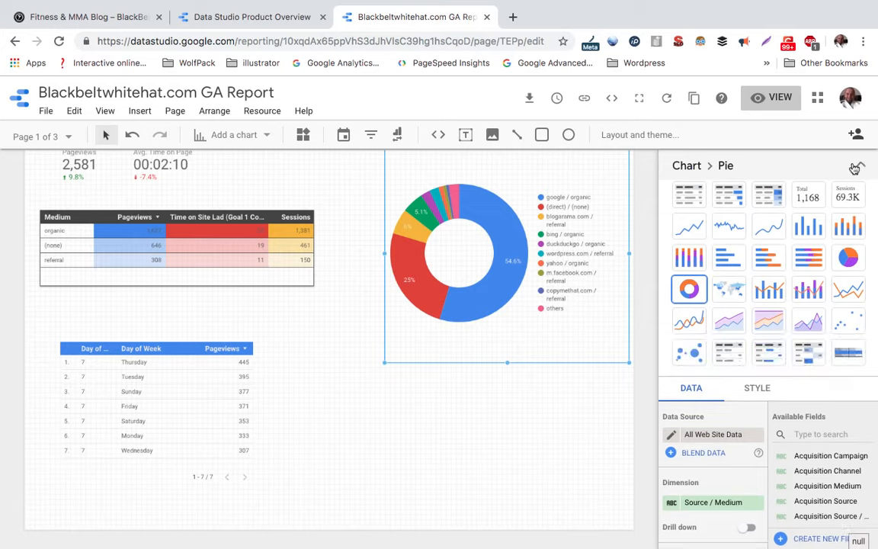
left_click(267, 137)
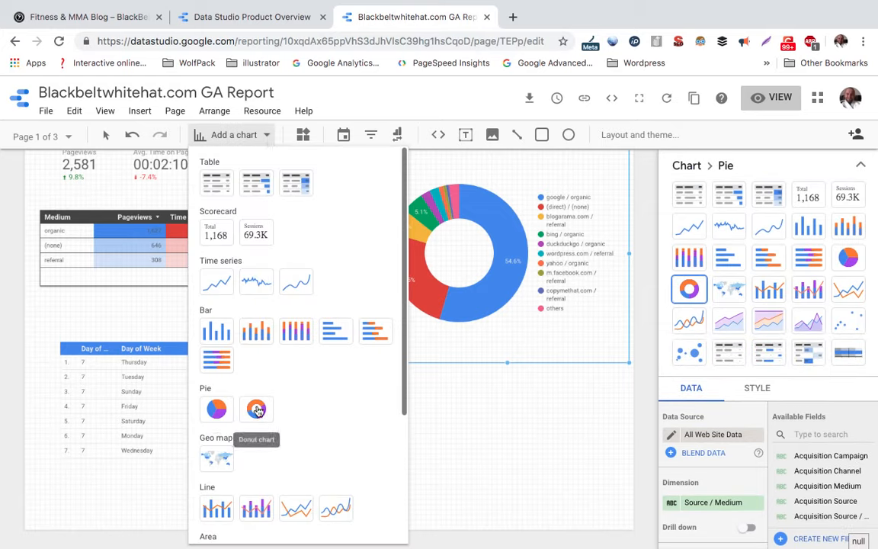
left_click(467, 388)
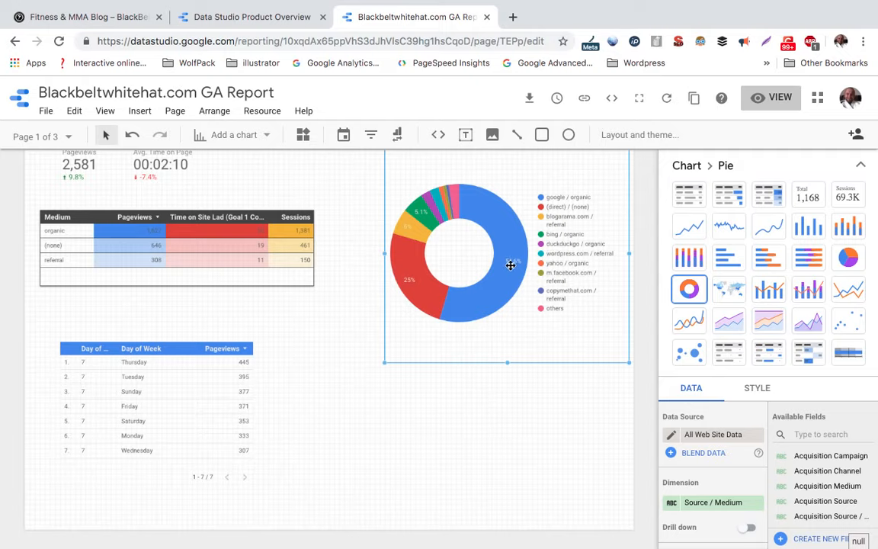
left_click(860, 165)
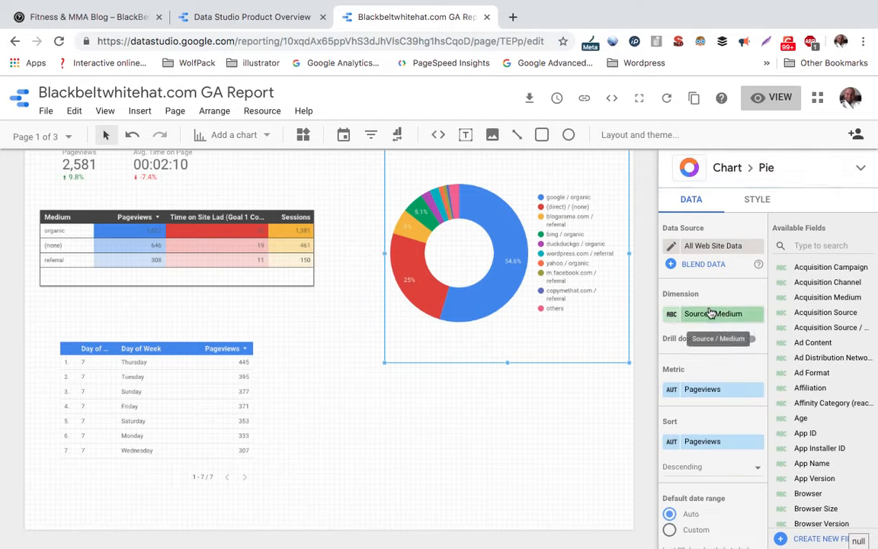
left_click(710, 319)
type("d")
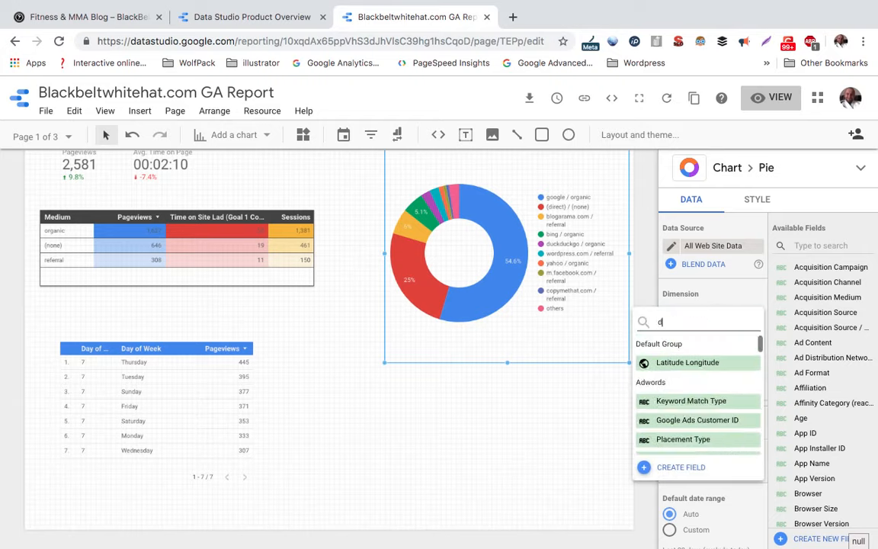
type("ev")
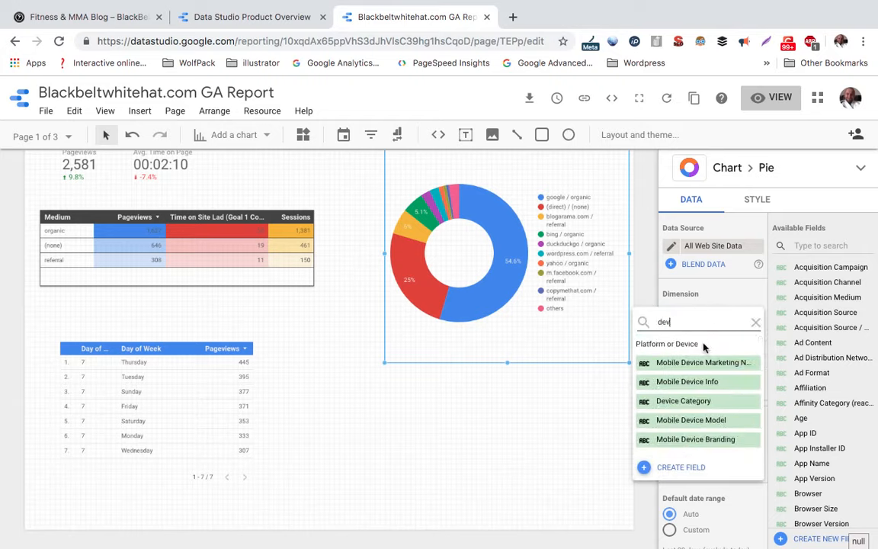
left_click(693, 401)
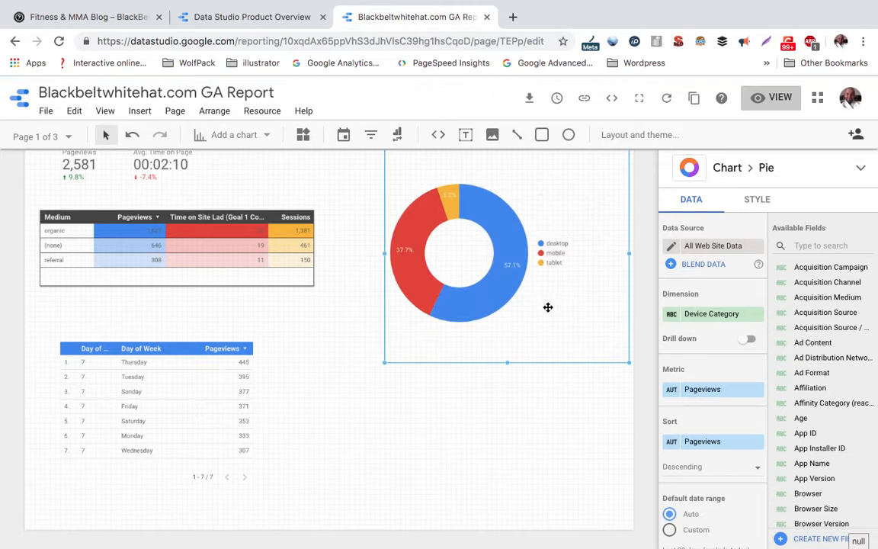
Move the device category donut chart slightly down and to the left on the page.
left_click_drag(547, 308, 542, 327)
left_click_drag(546, 226, 537, 233)
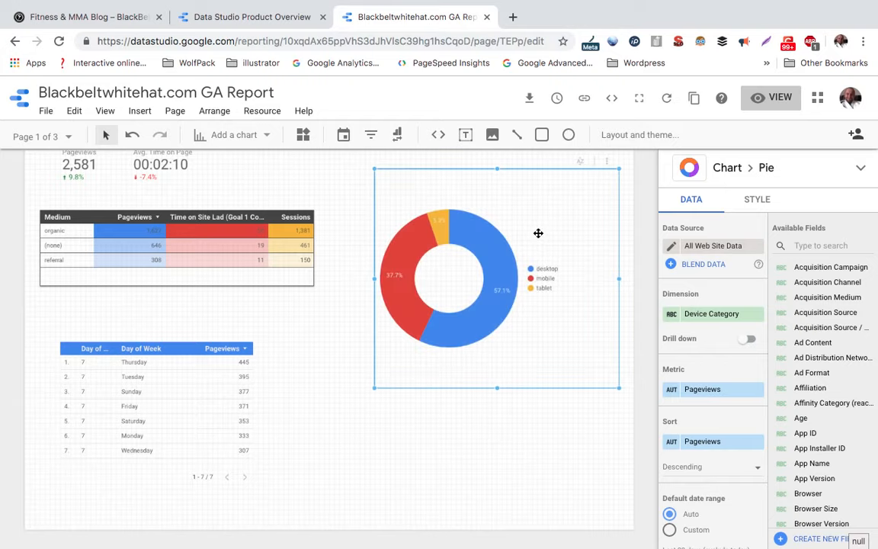
scroll(325, 312, "down", 1)
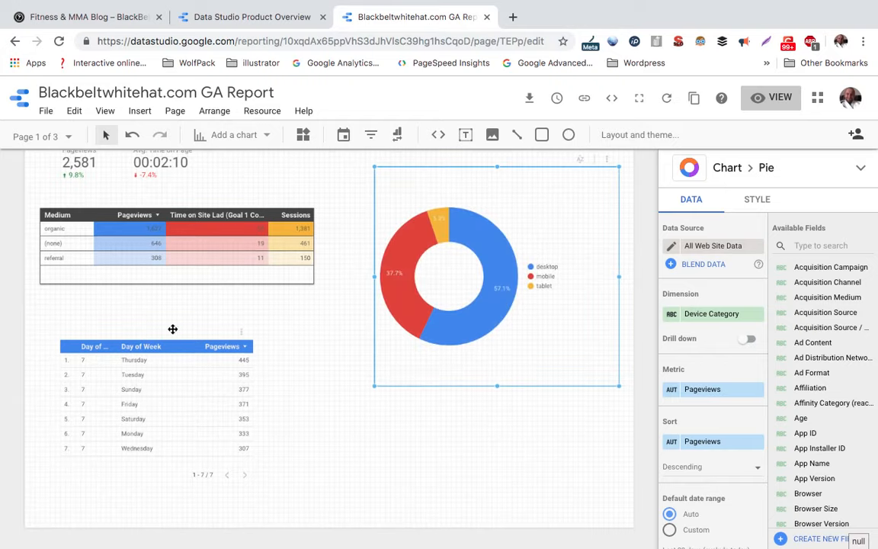
Switch to Page 2 of the report and show its Search Console tables from the top of the page.
left_click(70, 138)
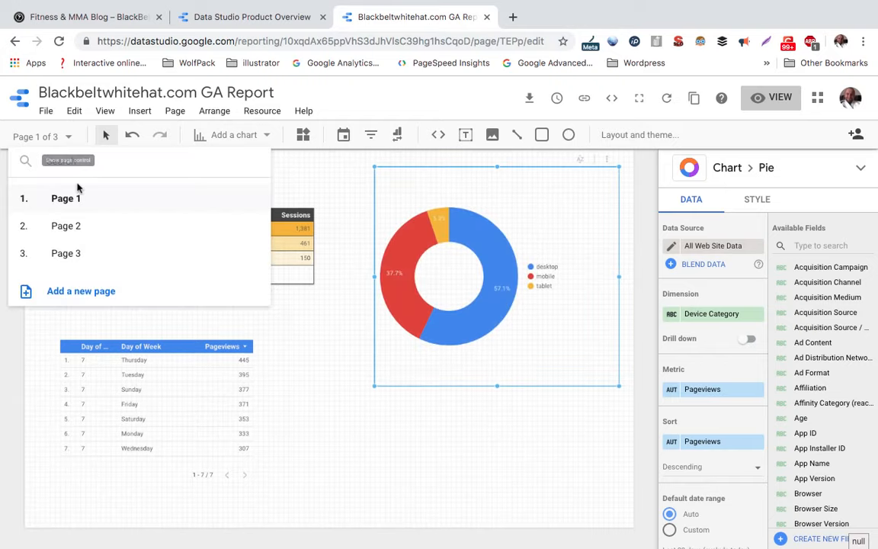
left_click(80, 226)
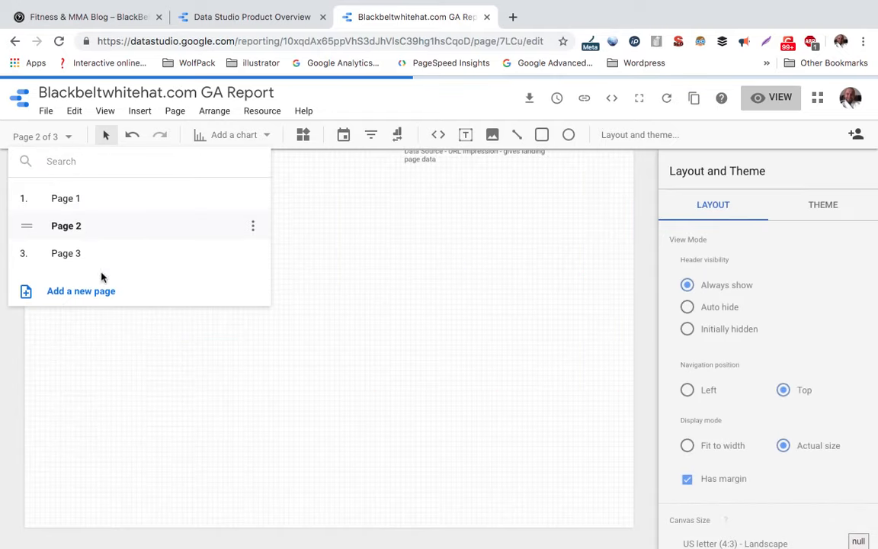
left_click(161, 405)
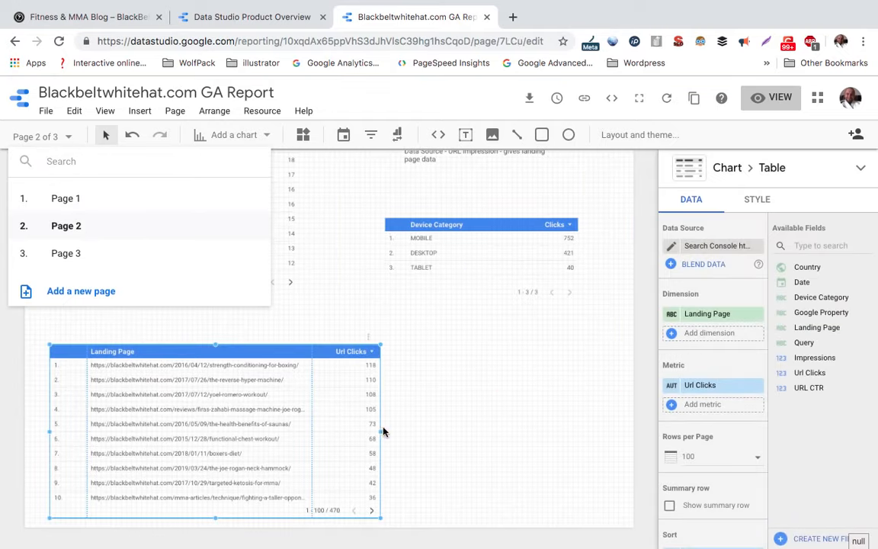
left_click(417, 439)
scroll(418, 439, "up", 2)
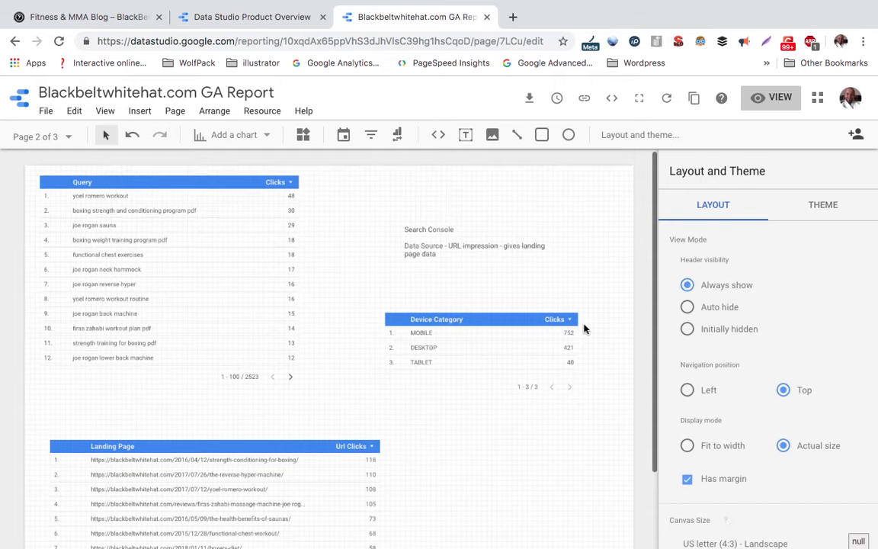
Review the data sources offered for the Query table and start creating a new data source.
left_click(276, 267)
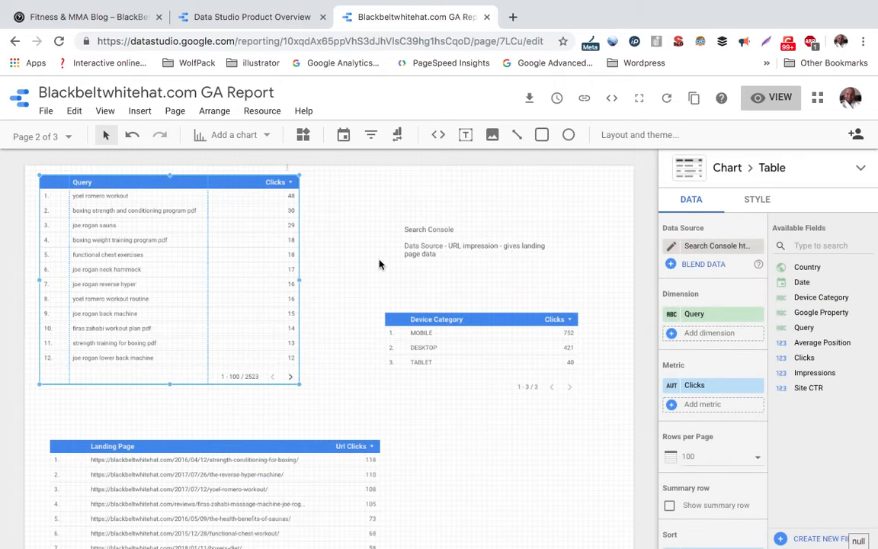
scroll(347, 261, "down", 1)
scroll(346, 262, "up", 1)
left_click(718, 248)
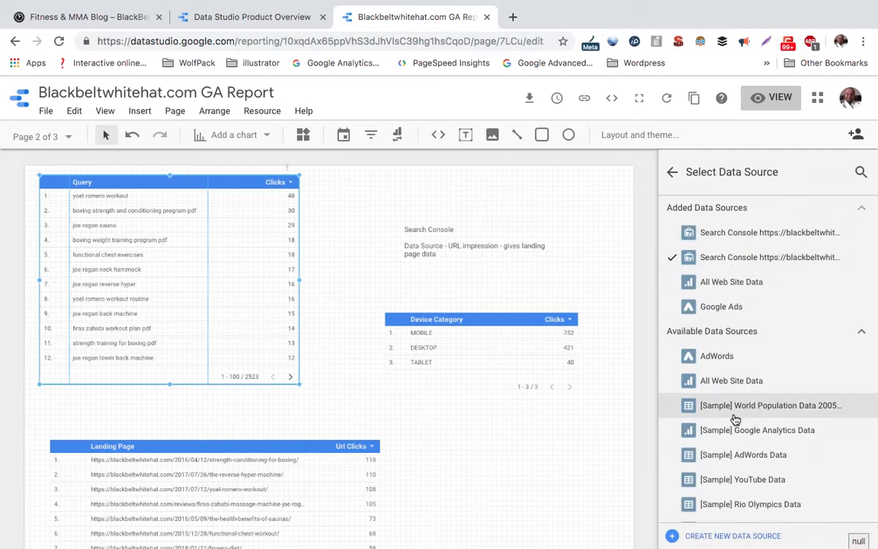
scroll(735, 419, "down", 1)
scroll(735, 419, "up", 1)
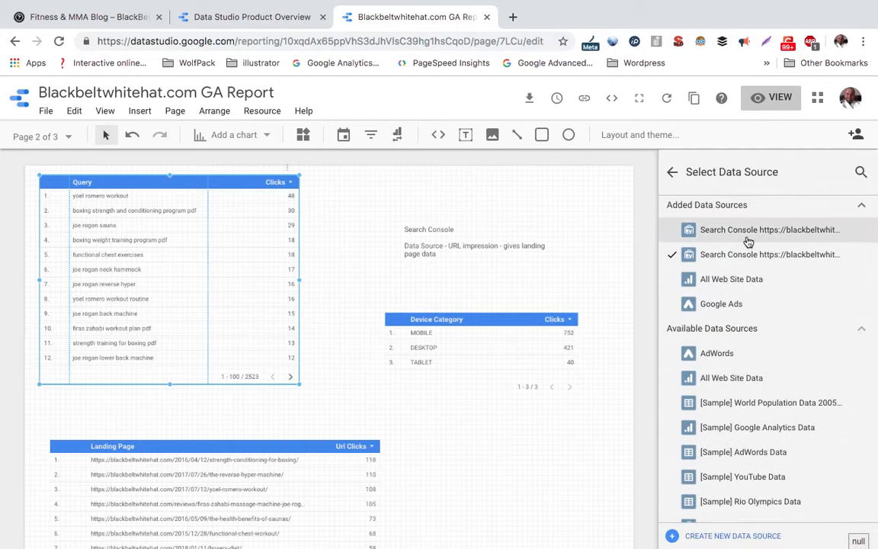
scroll(748, 242, "down", 3)
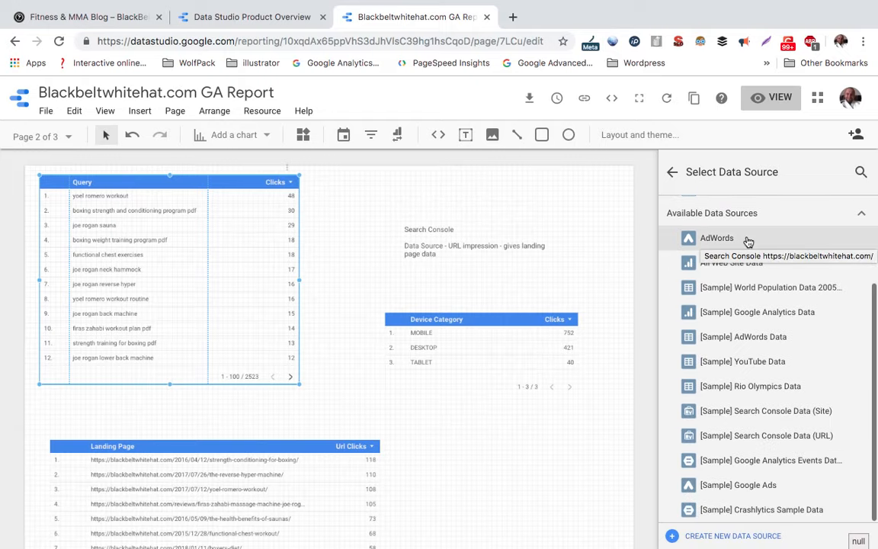
left_click(730, 536)
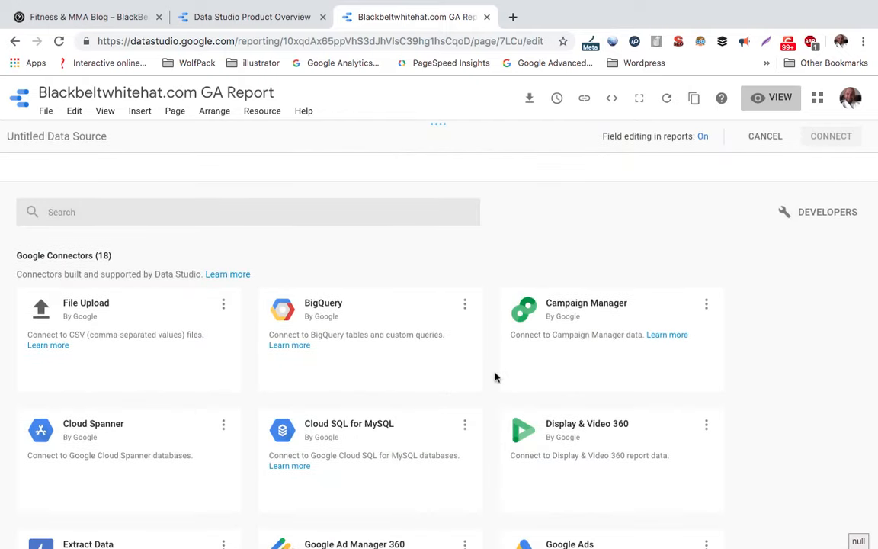
Look through the Google and partner connectors and search the page for "search con".
scroll(451, 385, "down", 3)
scroll(449, 383, "down", 2)
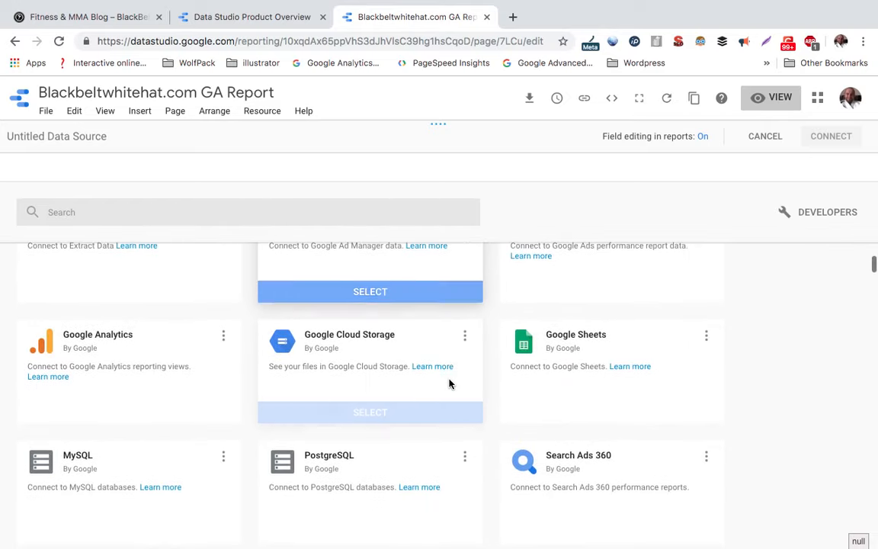
scroll(449, 384, "down", 12)
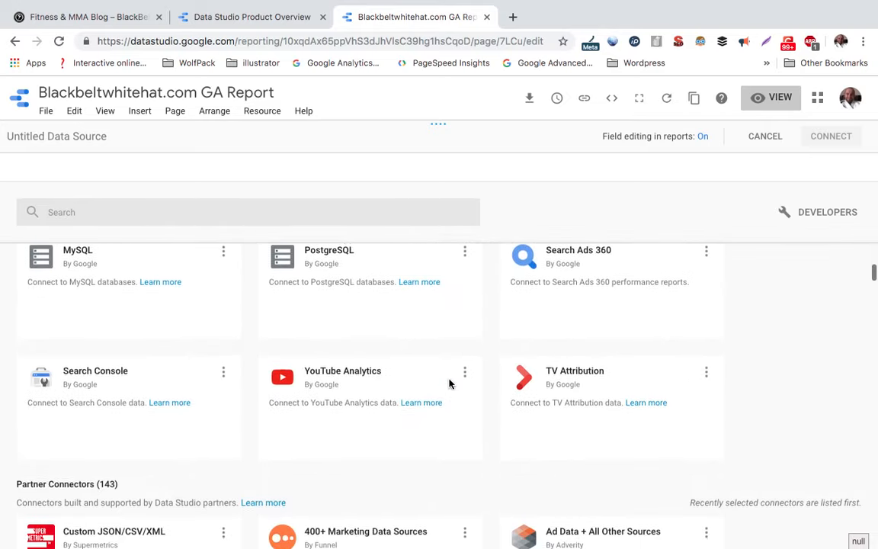
scroll(449, 384, "down", 8)
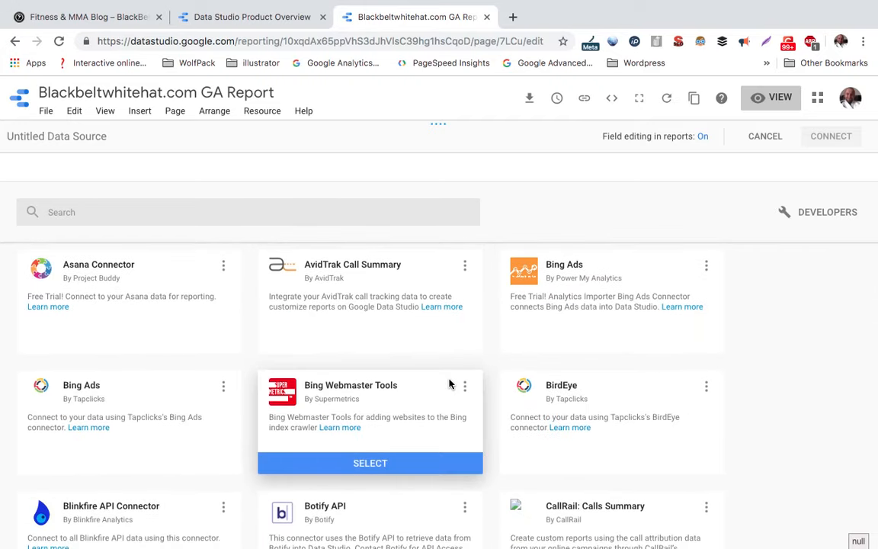
key("ctrl+f")
type("searcg")
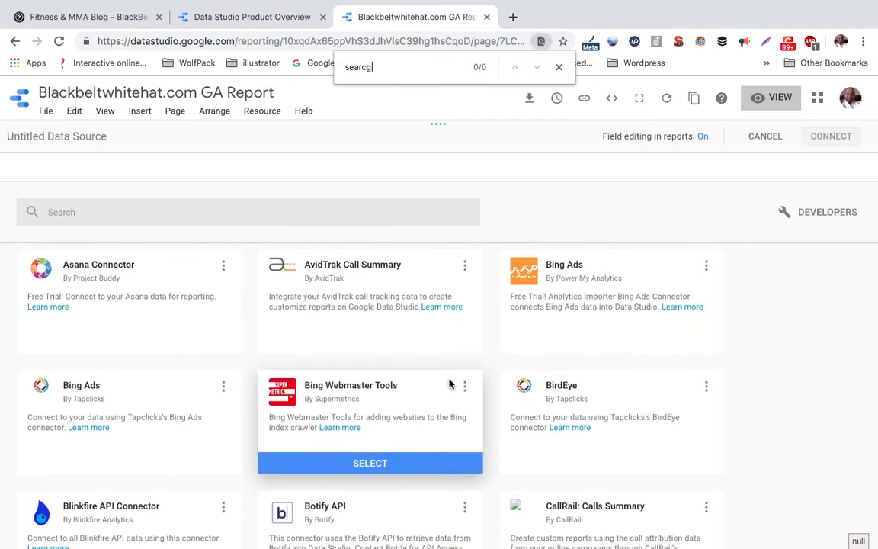
key("BackSpace")
type("h con")
scroll(450, 415, "down", 6)
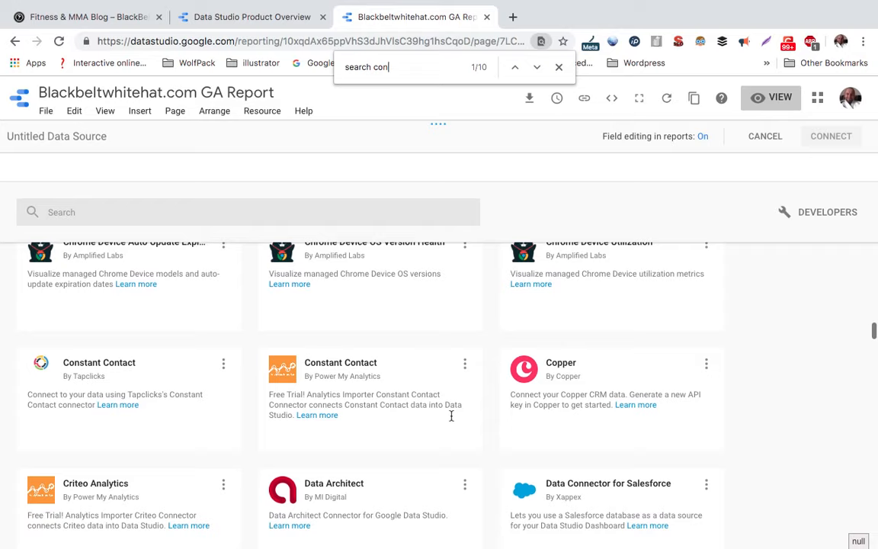
scroll(450, 416, "down", 15)
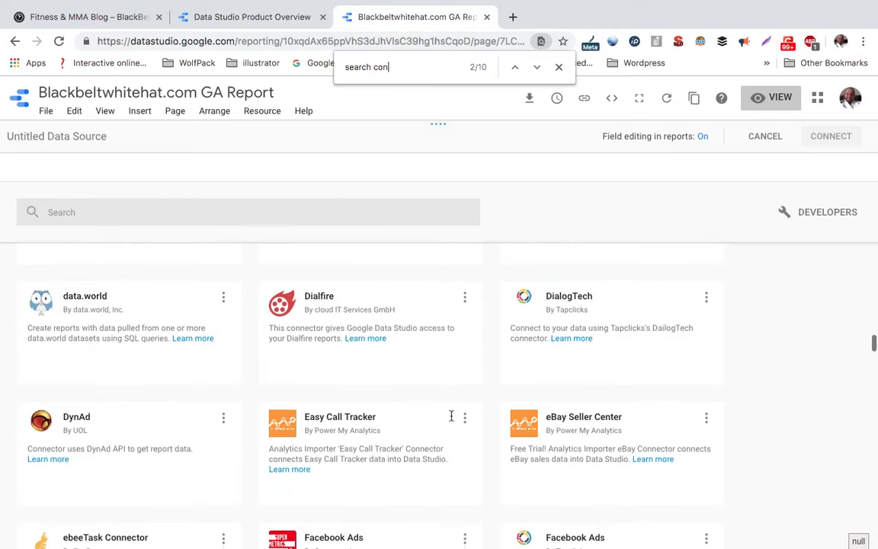
scroll(450, 416, "down", 2)
scroll(450, 415, "up", 2)
mouse_move(365, 335)
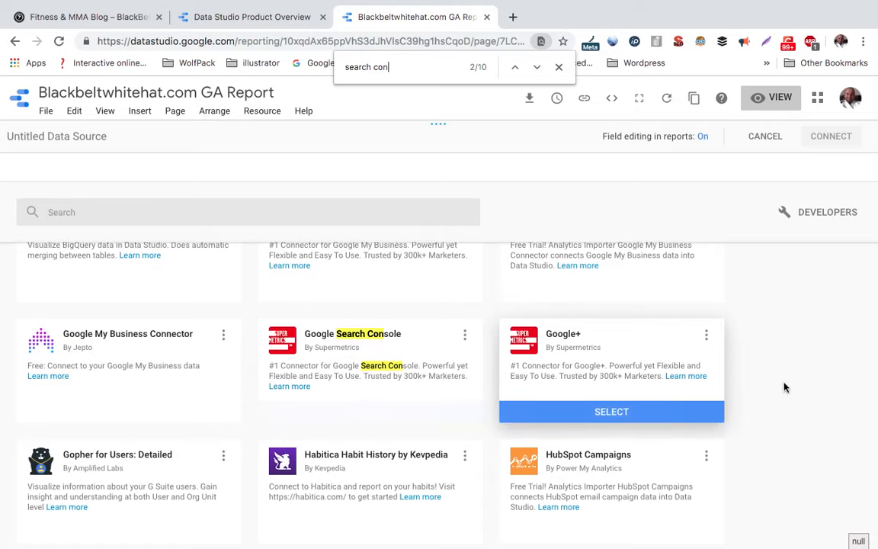
scroll(847, 397, "up", 1)
scroll(844, 396, "down", 3)
scroll(844, 397, "down", 1)
scroll(844, 397, "up", 15)
scroll(845, 396, "down", 3)
scroll(845, 396, "down", 5)
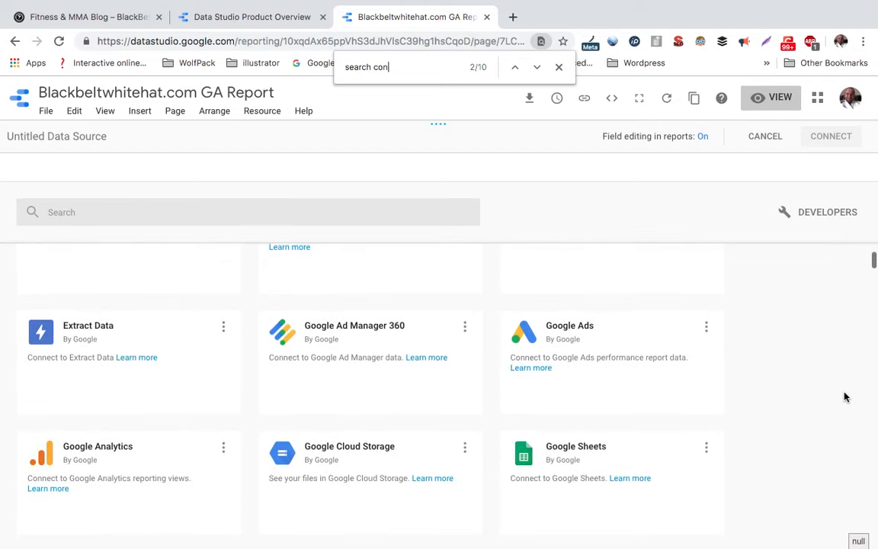
scroll(845, 396, "down", 1)
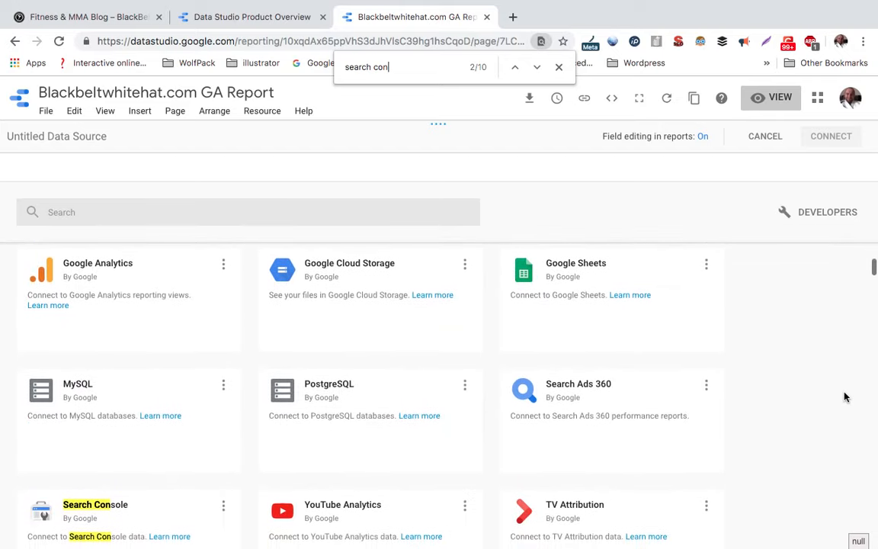
scroll(159, 500, "down", 3)
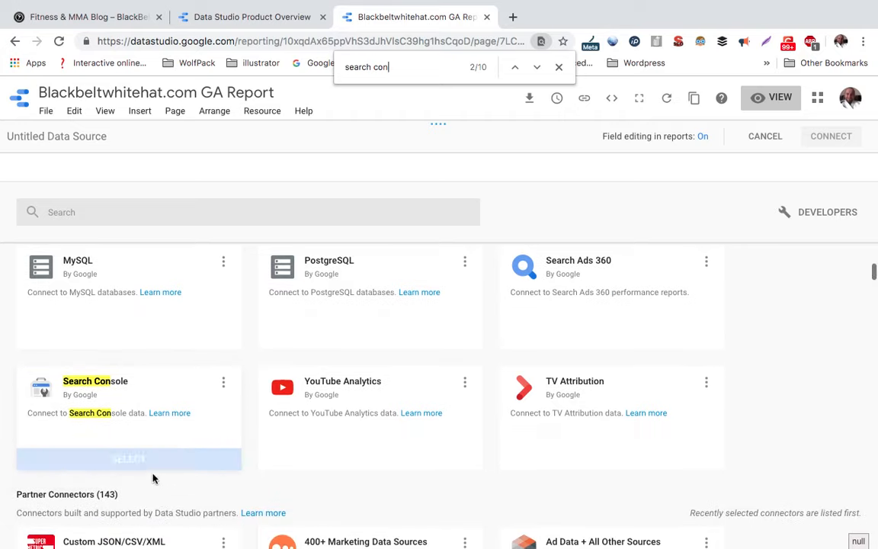
left_click(152, 467)
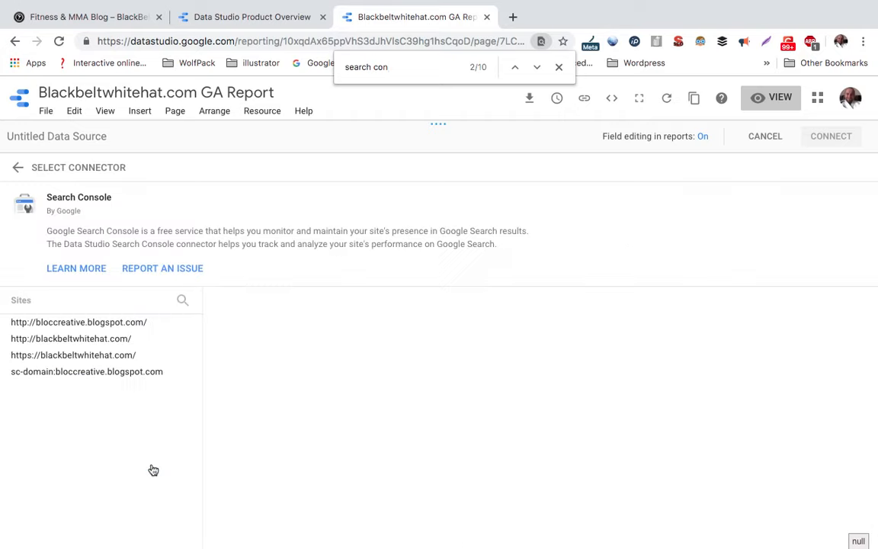
left_click(131, 355)
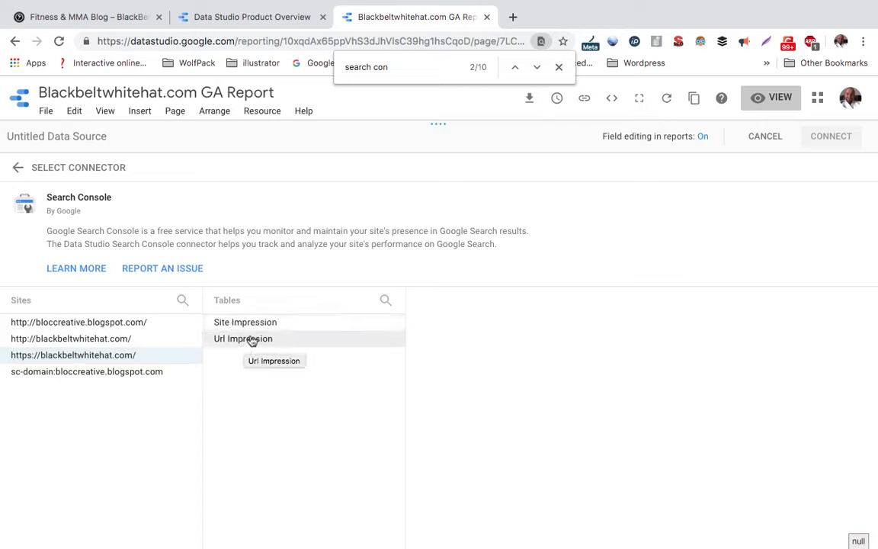
Leave the Search Console data source setup without connecting it and return to editing the report page.
left_click(18, 167)
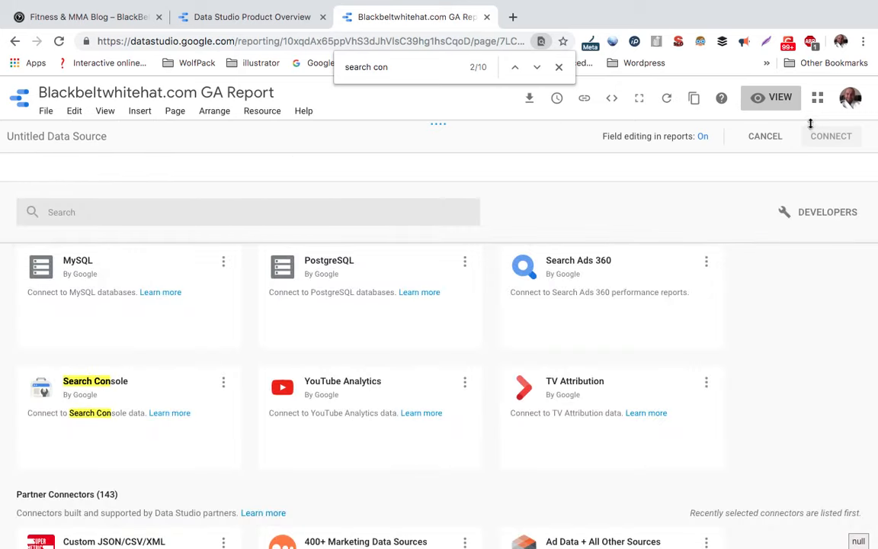
left_click(773, 98)
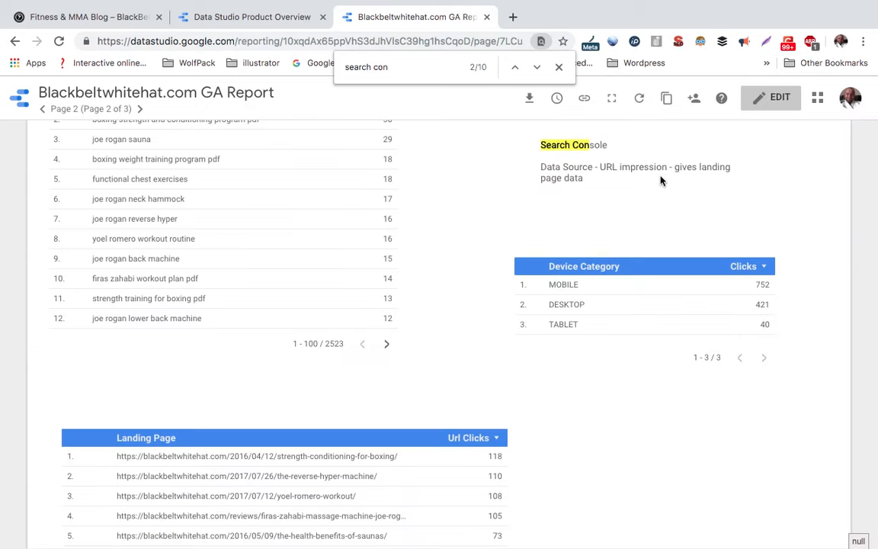
left_click(771, 97)
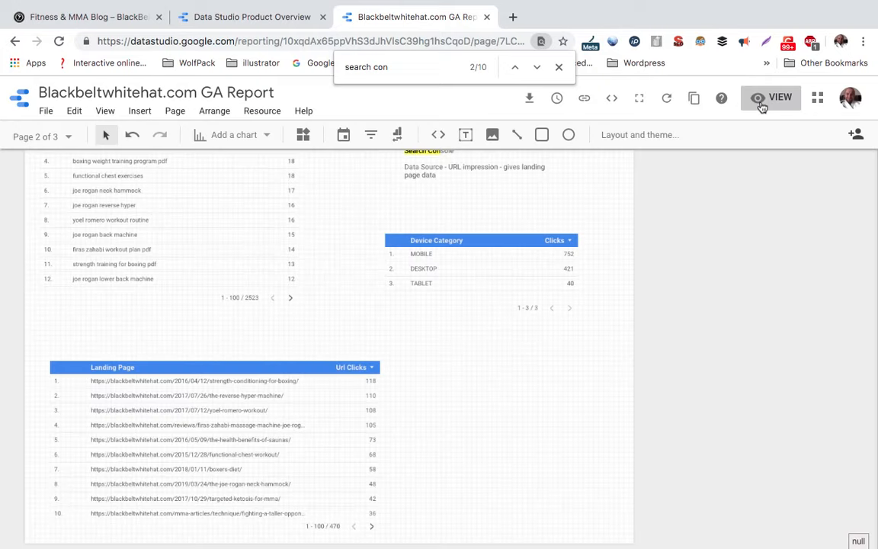
Close the page search and set the Landing Page table's default date range to a custom range of Last month.
left_click(273, 367)
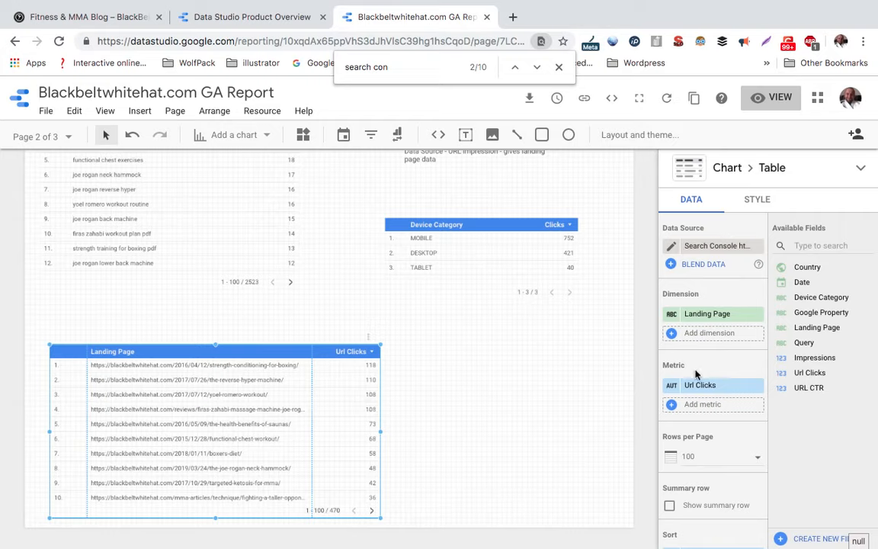
scroll(695, 373, "down", 3)
scroll(696, 373, "down", 5)
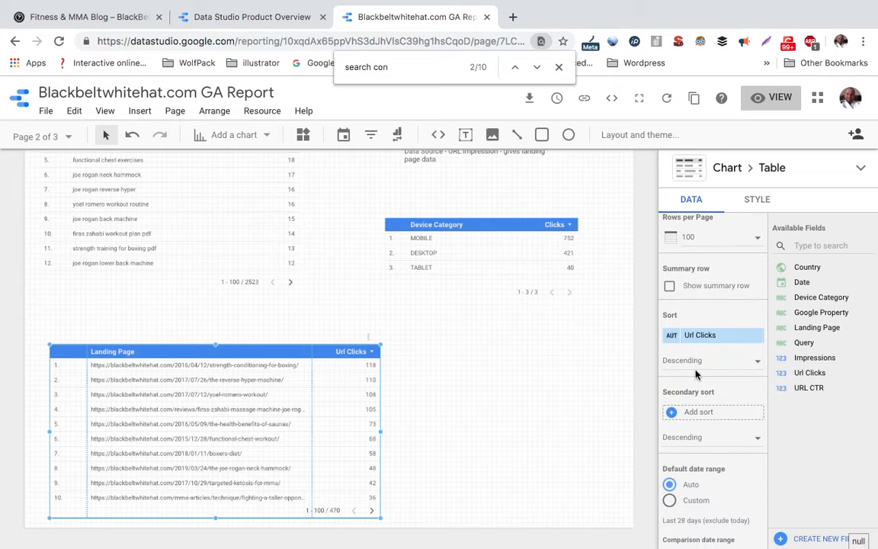
scroll(696, 374, "up", 1)
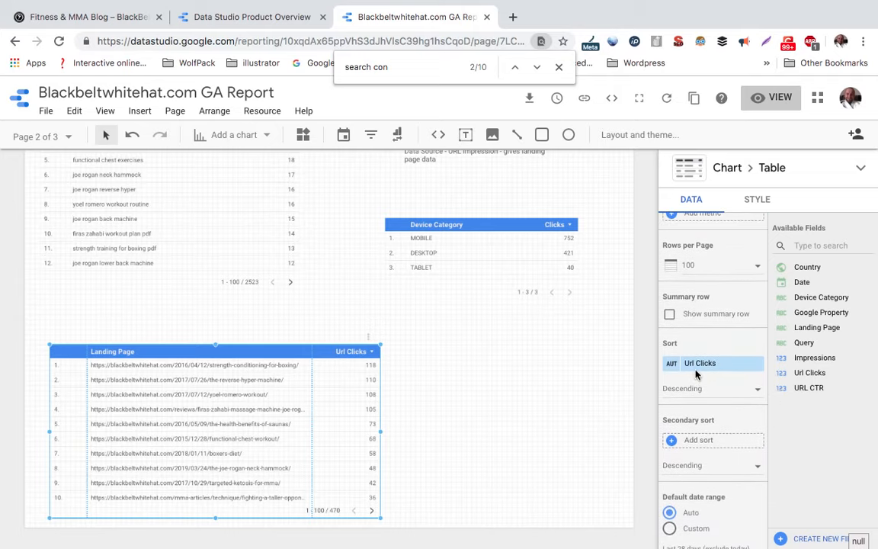
left_click(560, 67)
scroll(721, 303, "down", 5)
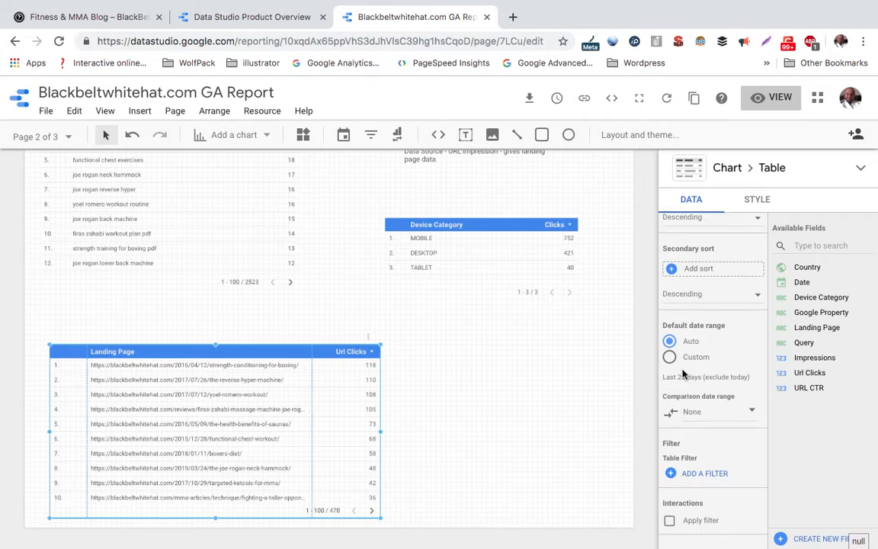
left_click(670, 357)
left_click(723, 377)
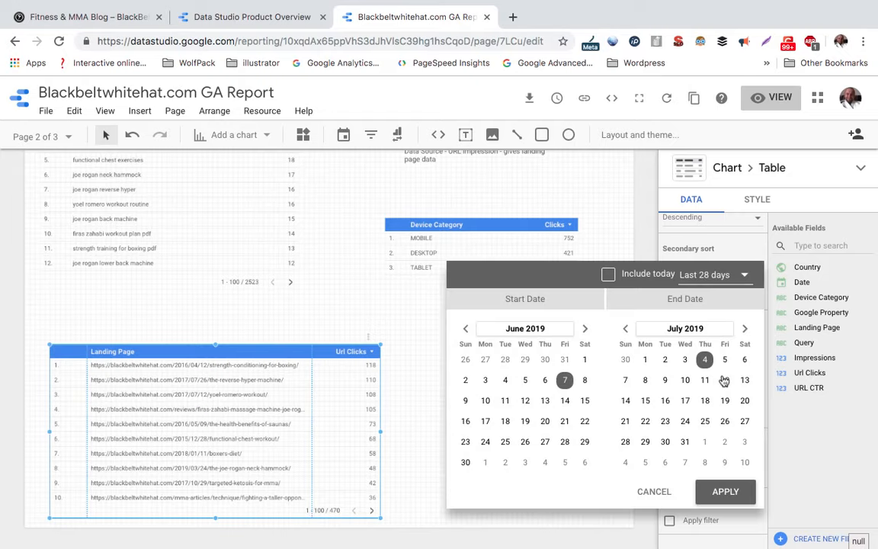
left_click(717, 283)
scroll(717, 284, "down", 3)
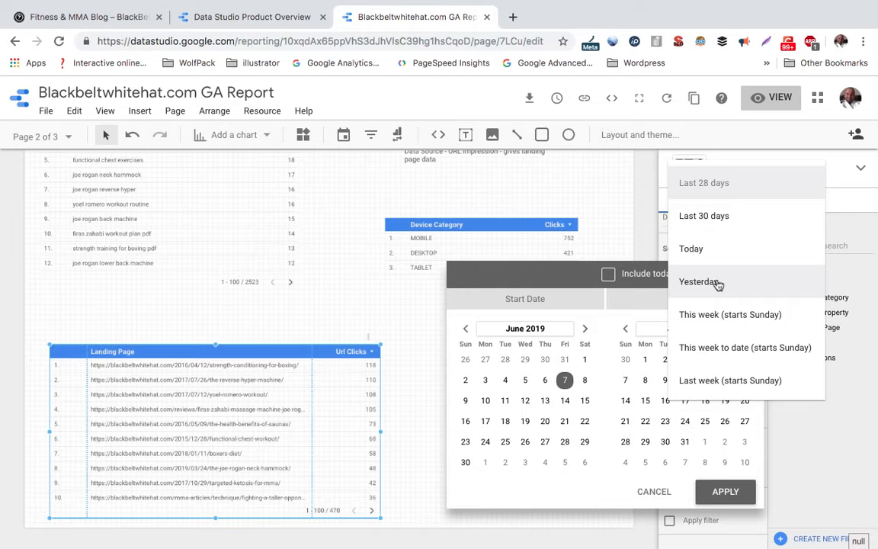
scroll(717, 285, "down", 3)
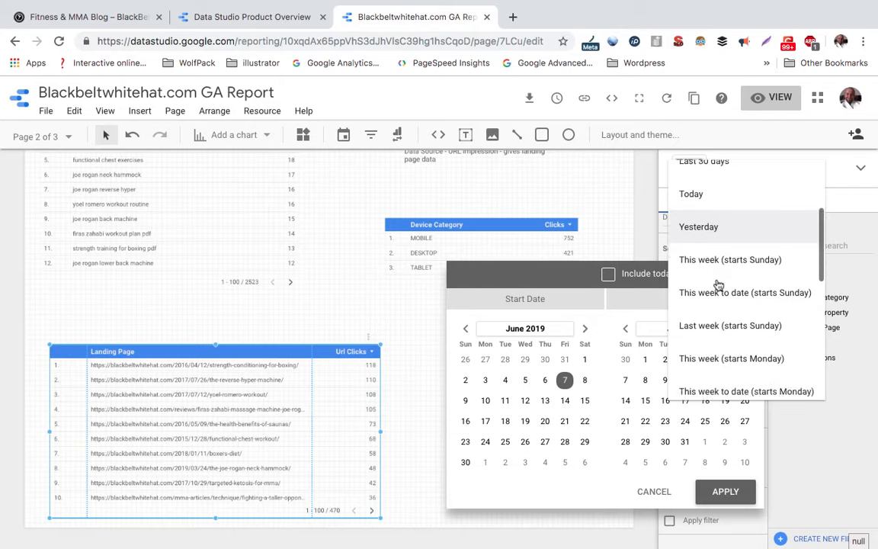
scroll(717, 284, "down", 5)
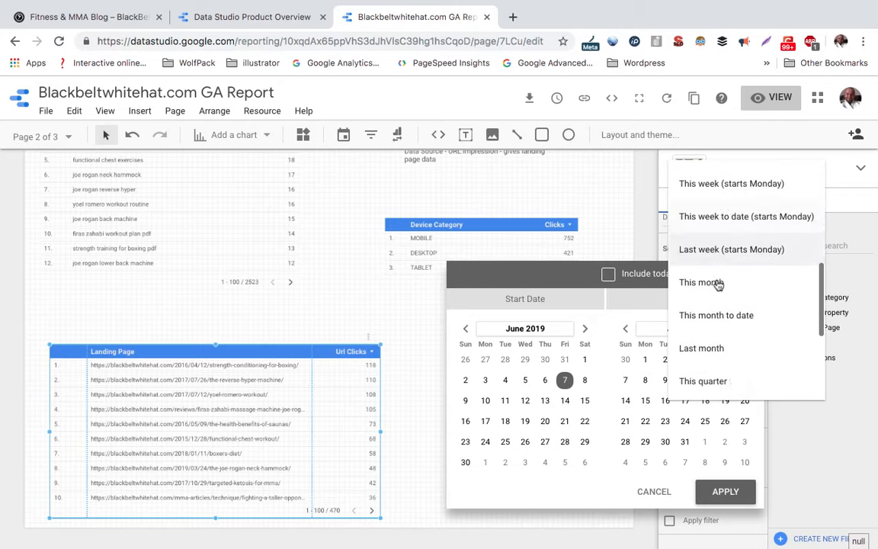
left_click(717, 303)
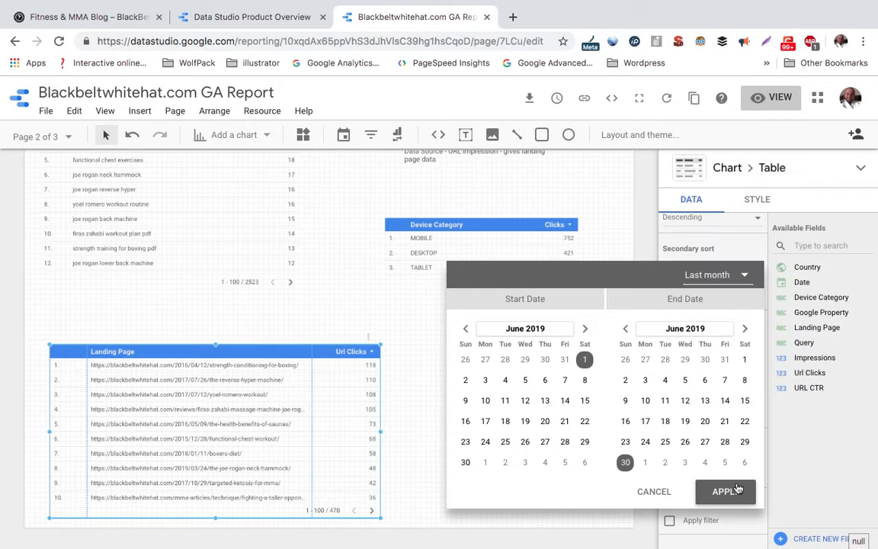
left_click(725, 491)
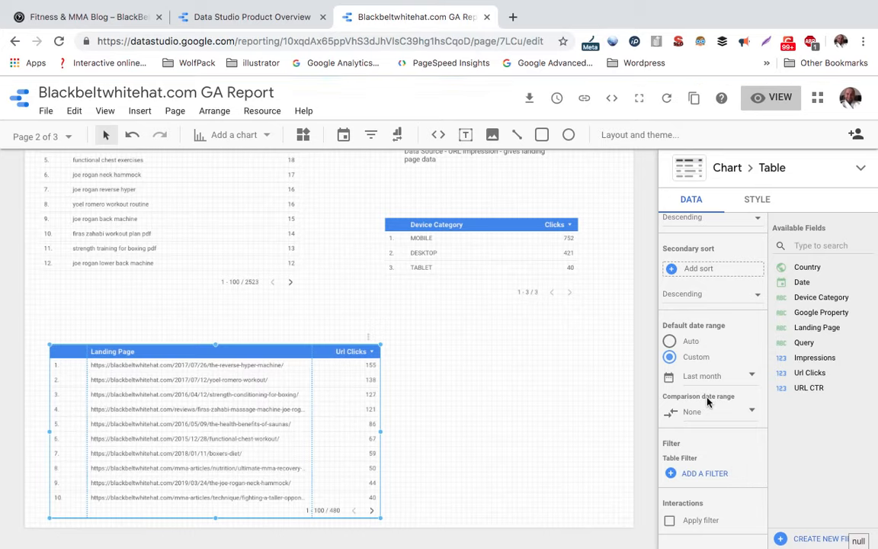
Set the Landing Page table's comparison date range to Previous period and widen the table, adjusting its columns to fit the percentage change.
left_click(718, 413)
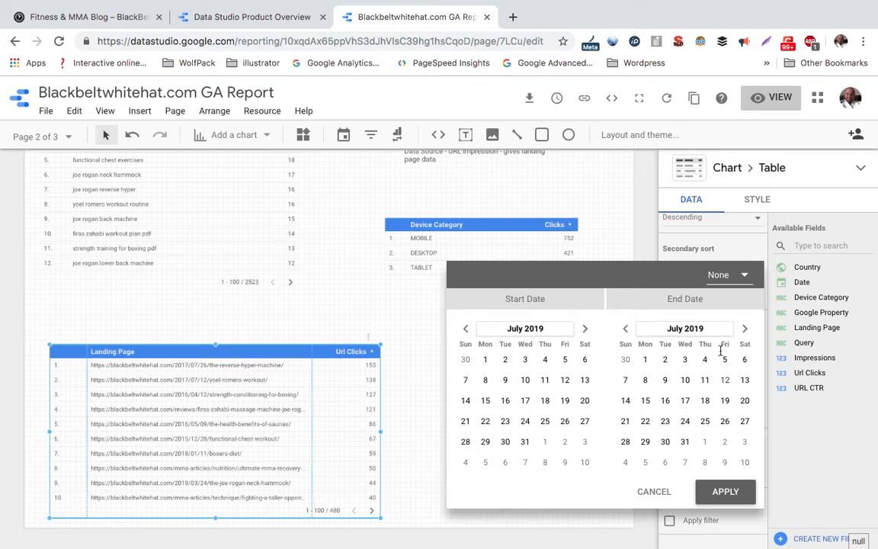
left_click(730, 283)
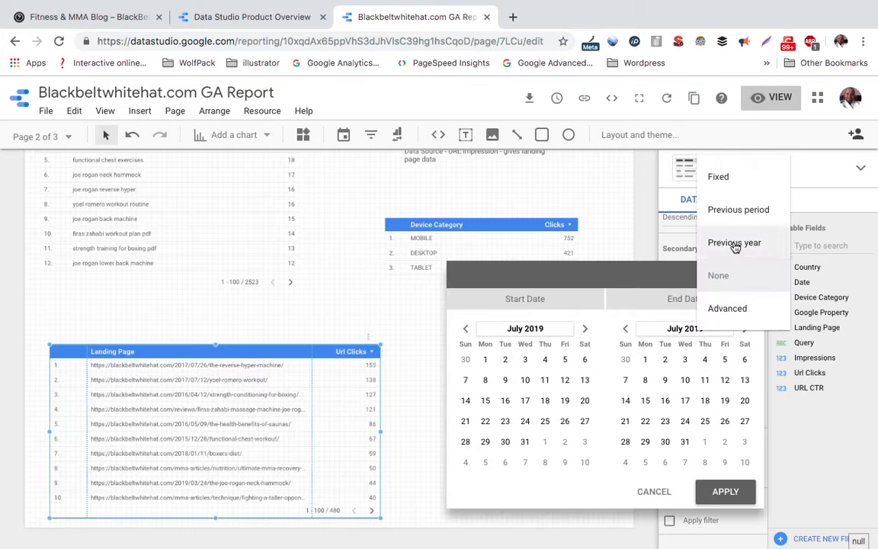
left_click(734, 212)
left_click(725, 491)
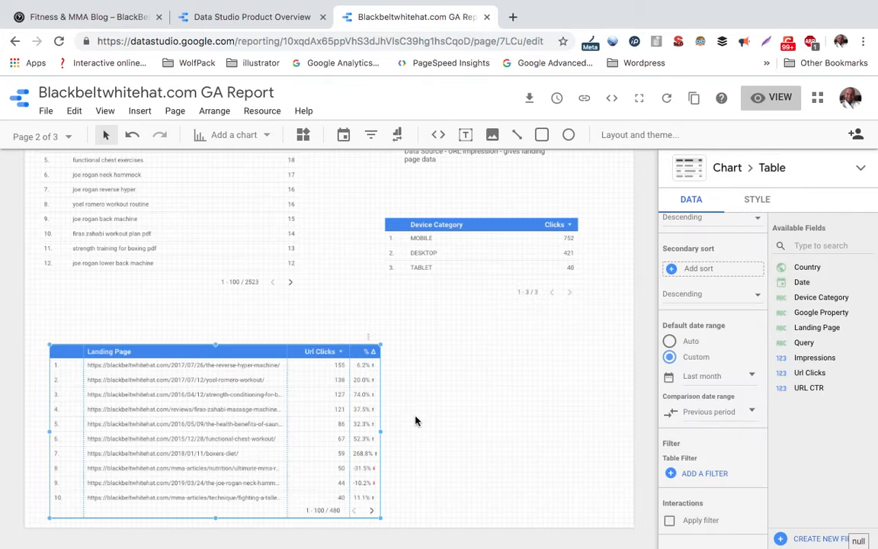
left_click_drag(381, 431, 425, 427)
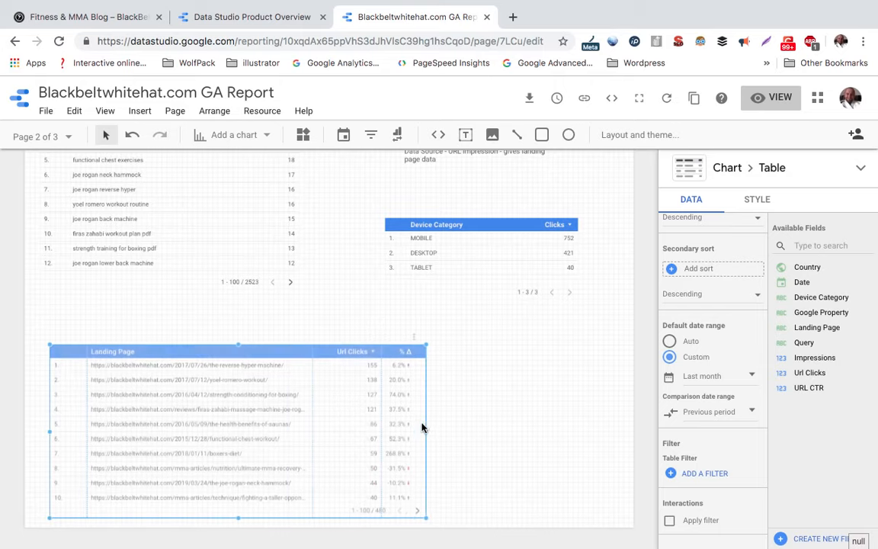
left_click_drag(390, 381, 379, 380)
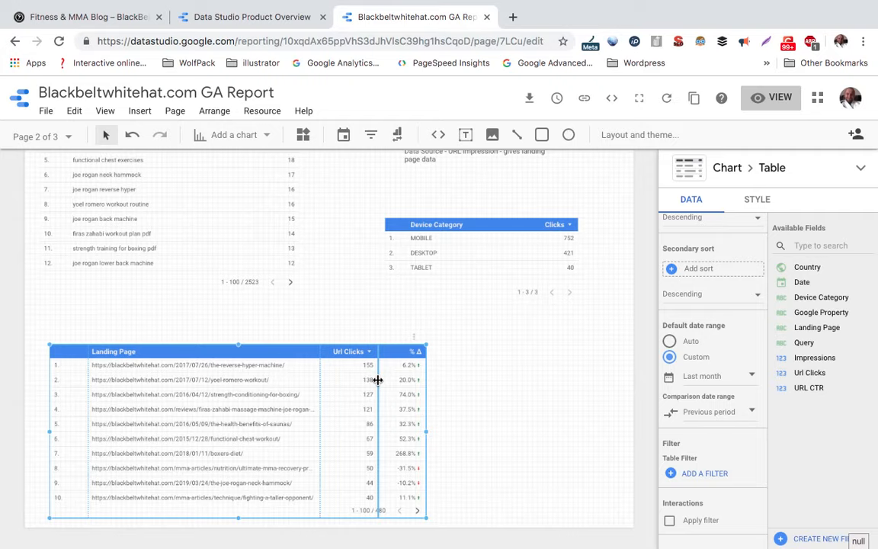
Delete the Search Console text note above the Device Category table.
scroll(378, 379, "up", 3)
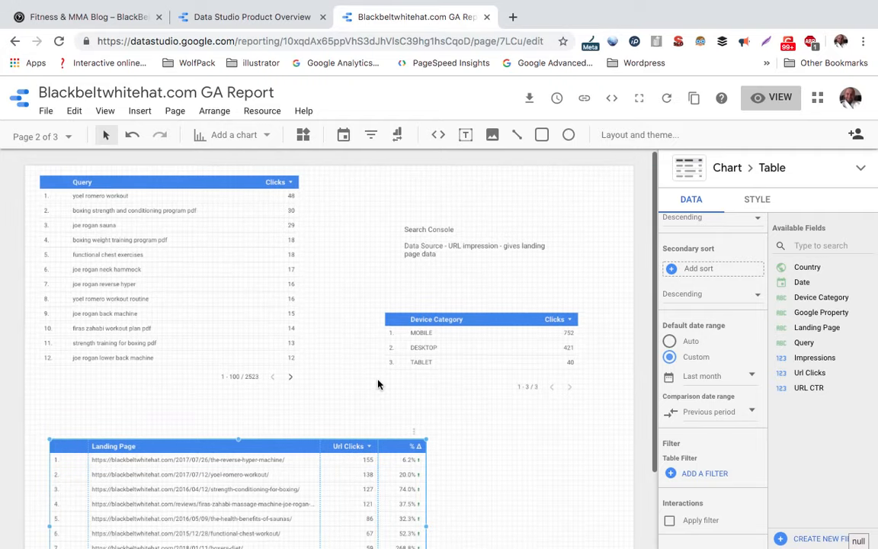
left_click(210, 270)
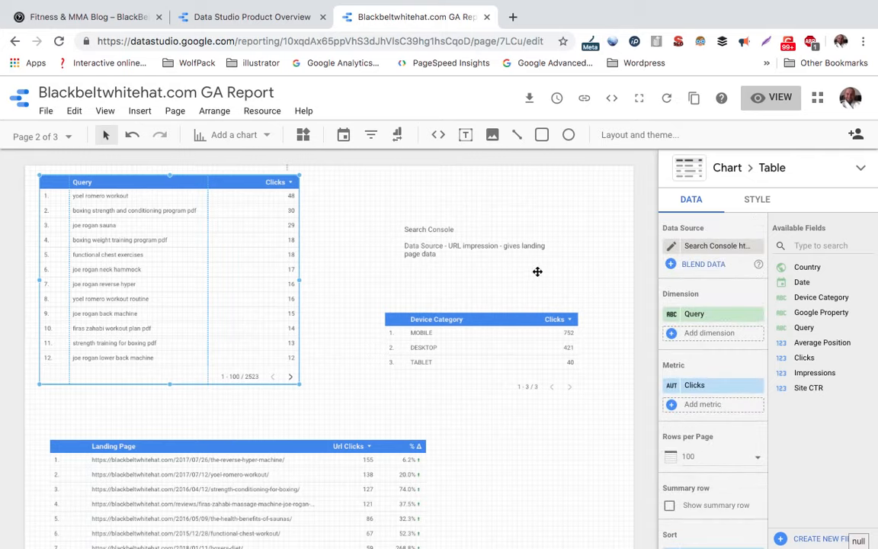
left_click(501, 244)
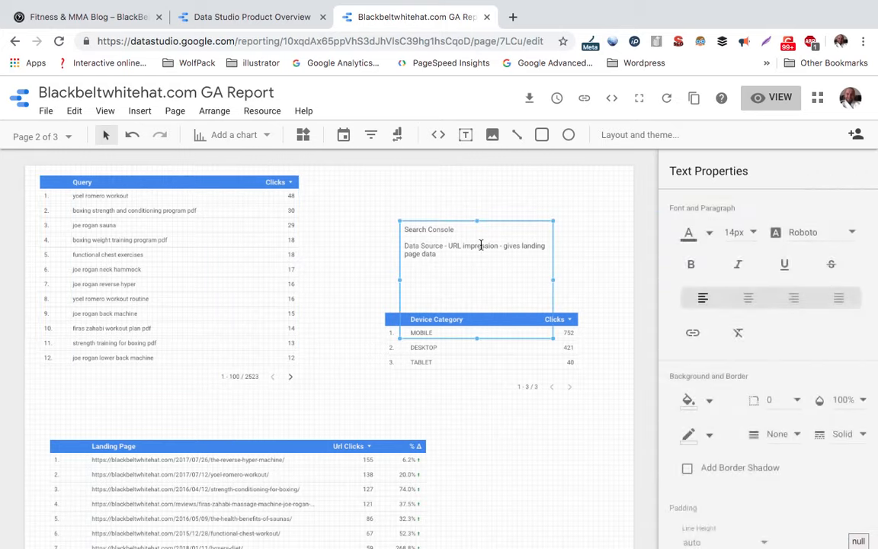
key("Delete")
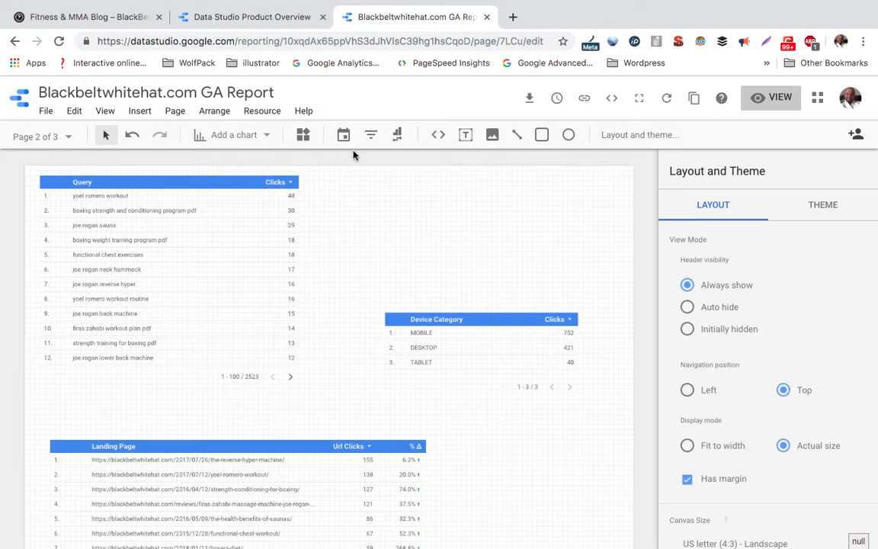
Add a scorecard in the empty space beside the Query table, above the Device Category table.
left_click(263, 137)
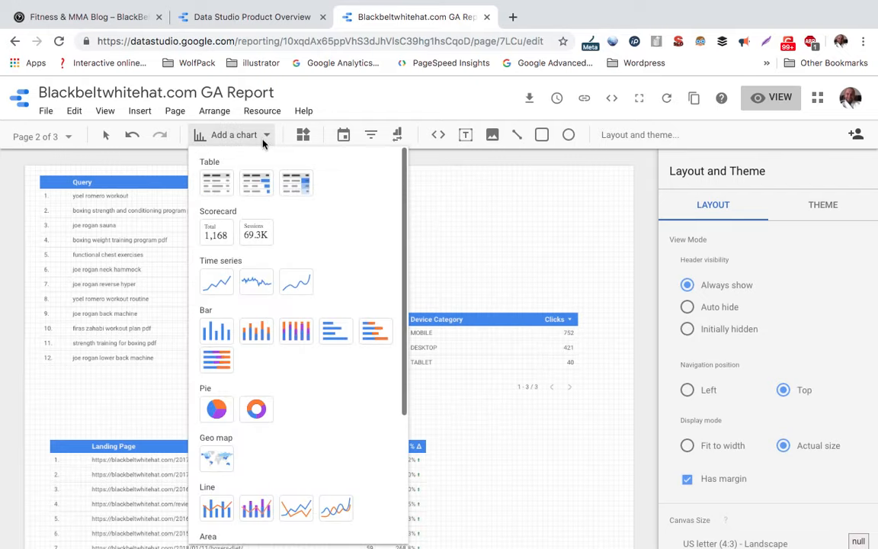
left_click(216, 229)
left_click_drag(369, 189, 440, 232)
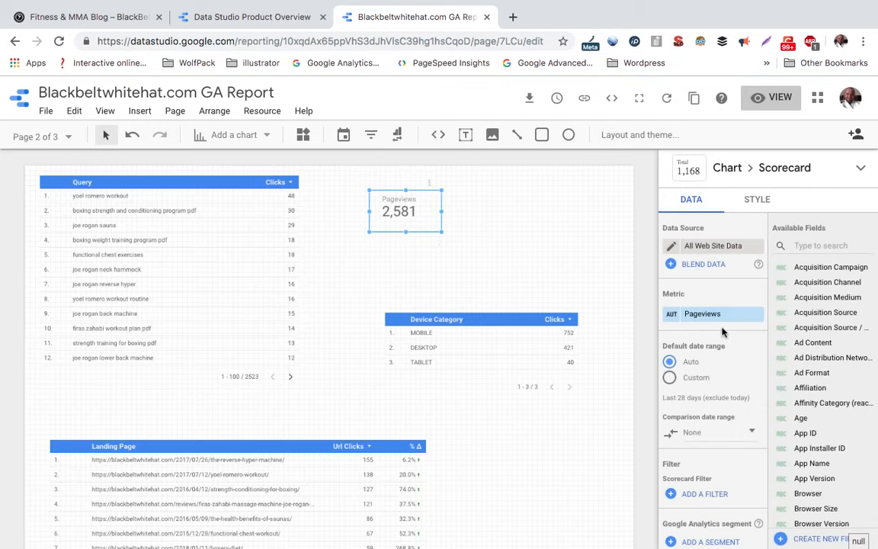
Set the Pageviews scorecard's default date range to a custom range of Last month.
scroll(723, 331, "down", 1)
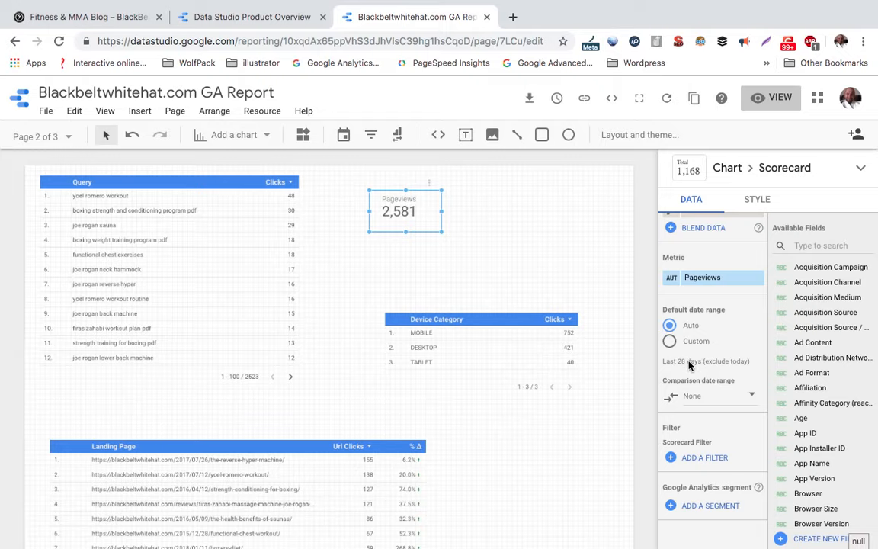
left_click(672, 344)
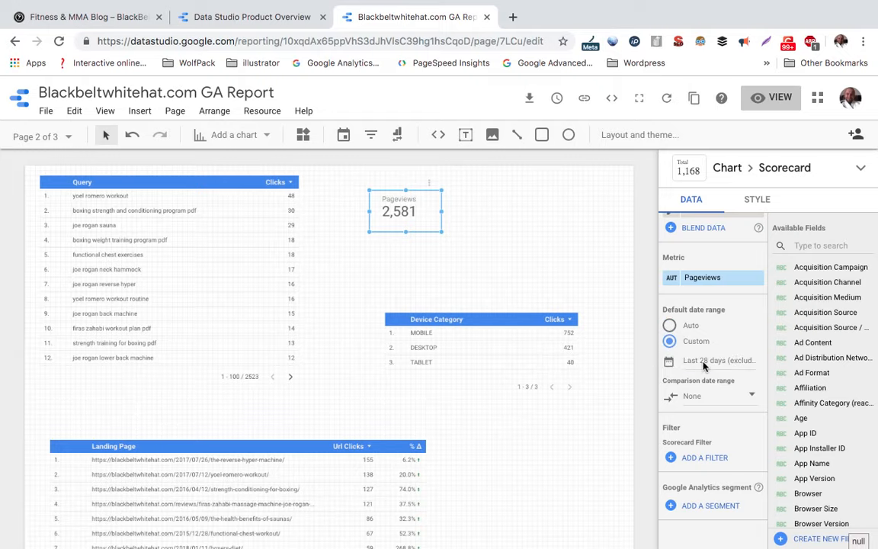
left_click(705, 364)
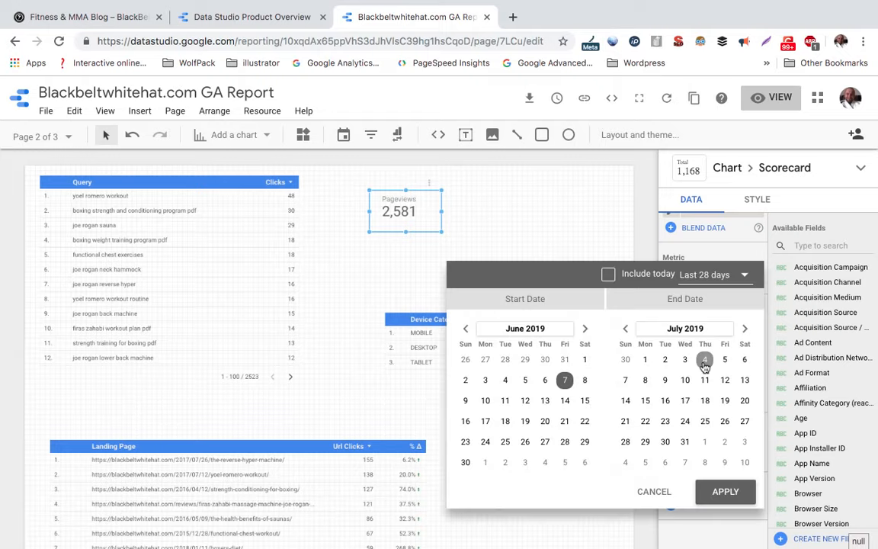
left_click(717, 276)
scroll(719, 282, "down", 5)
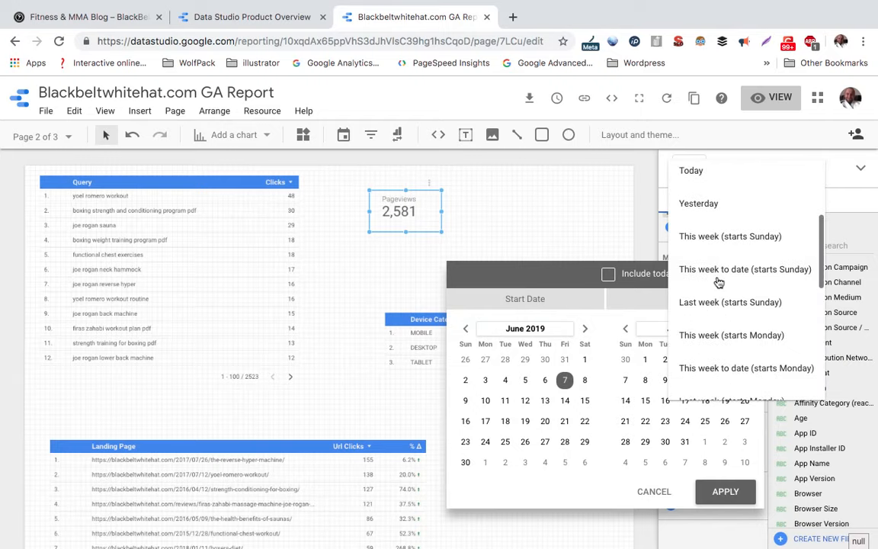
scroll(719, 283, "down", 1)
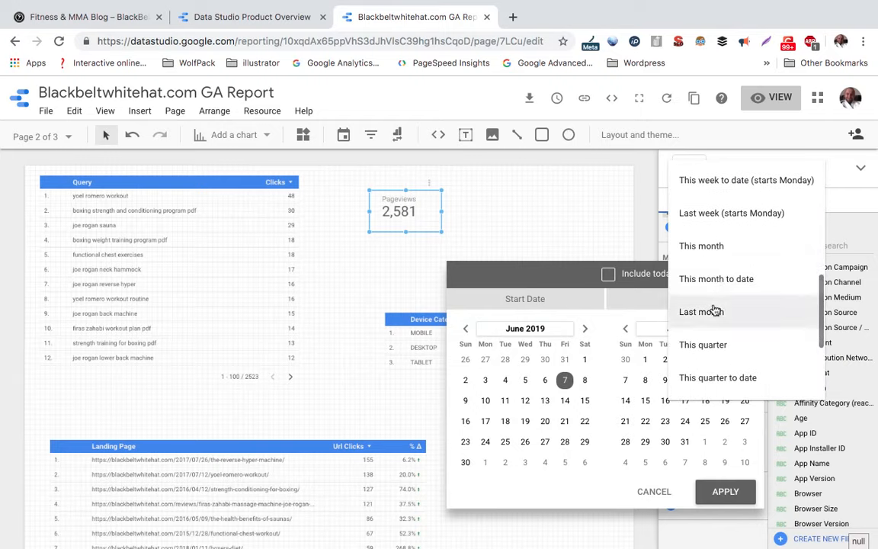
left_click(717, 310)
left_click(724, 492)
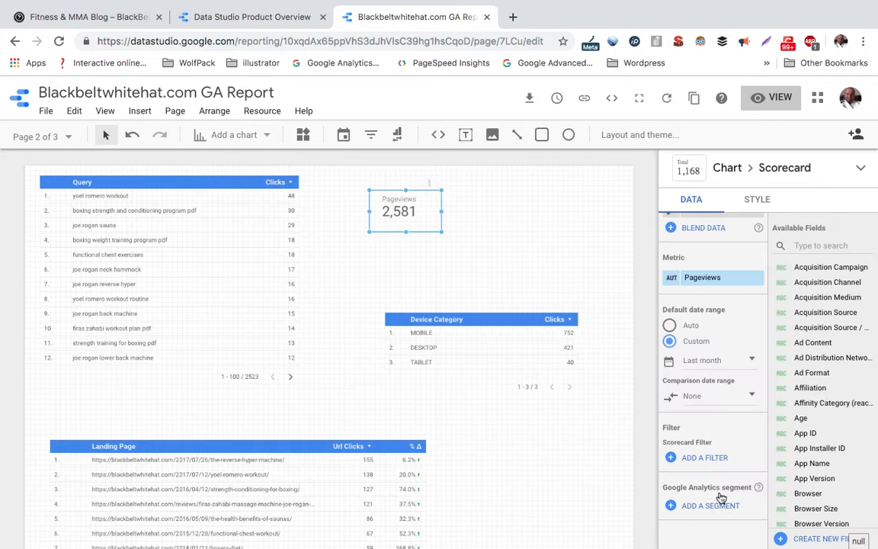
Set the Pageviews scorecard's comparison date range to Previous period, and enlarge the scorecard slightly.
left_click(714, 396)
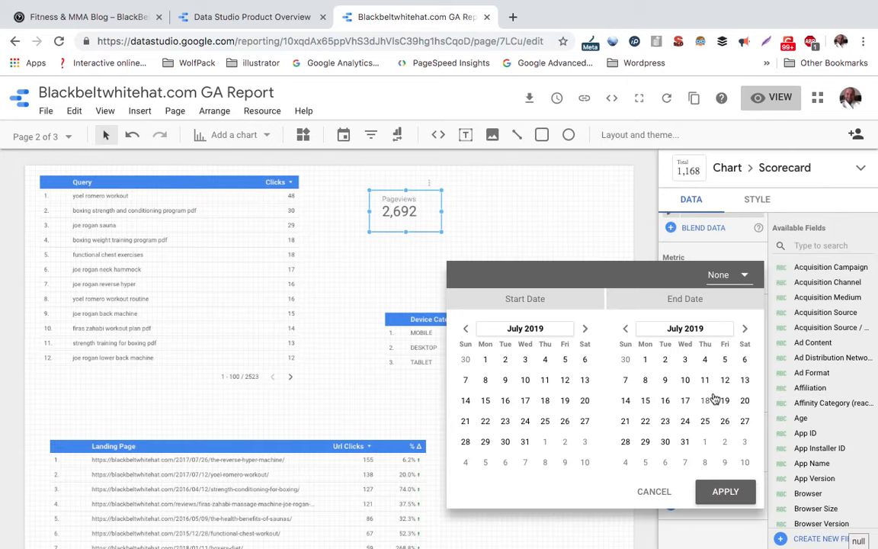
left_click(730, 278)
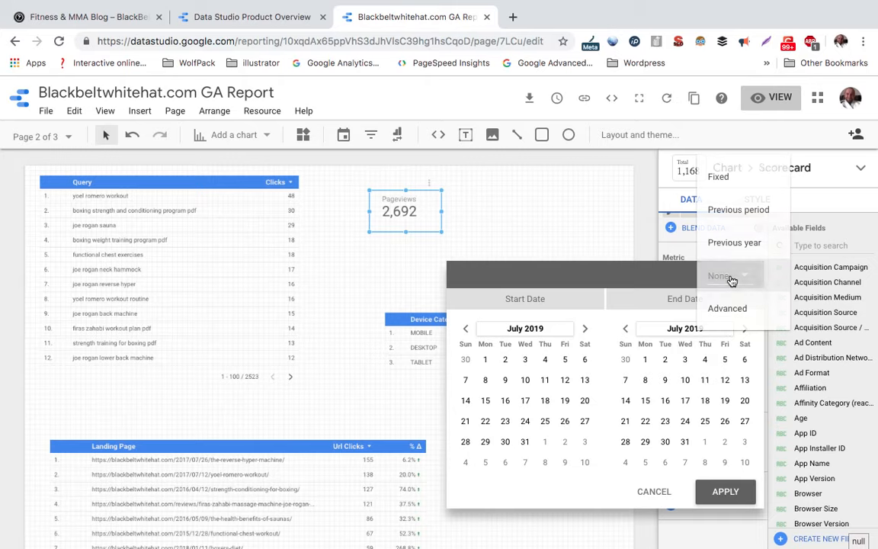
left_click(737, 211)
left_click(724, 491)
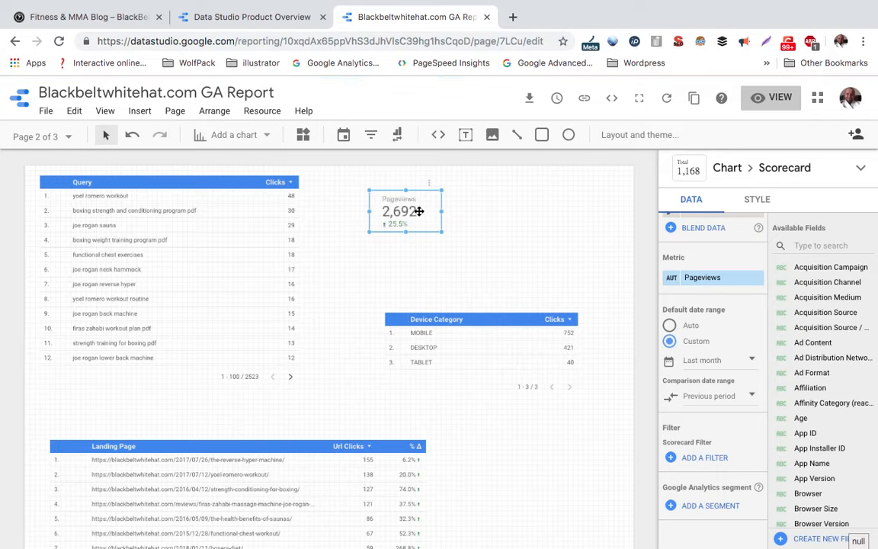
left_click_drag(441, 233, 462, 247)
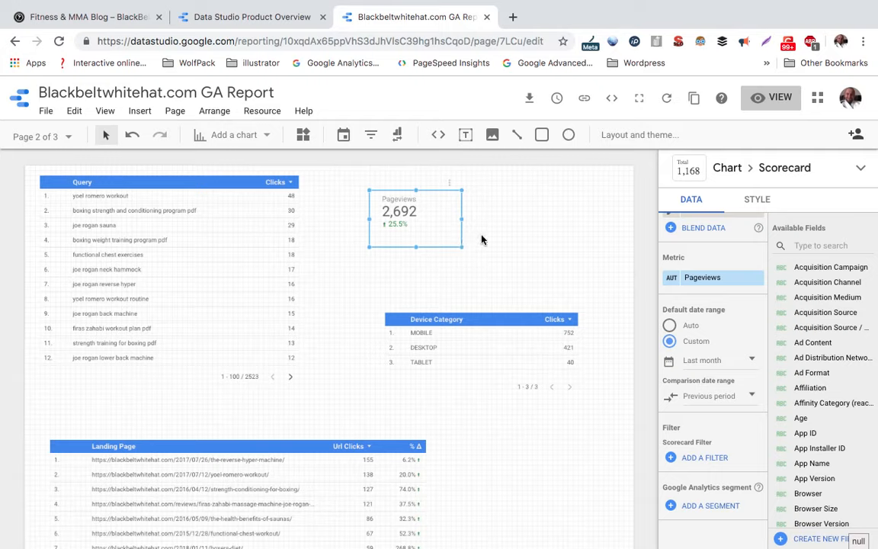
left_click(345, 198)
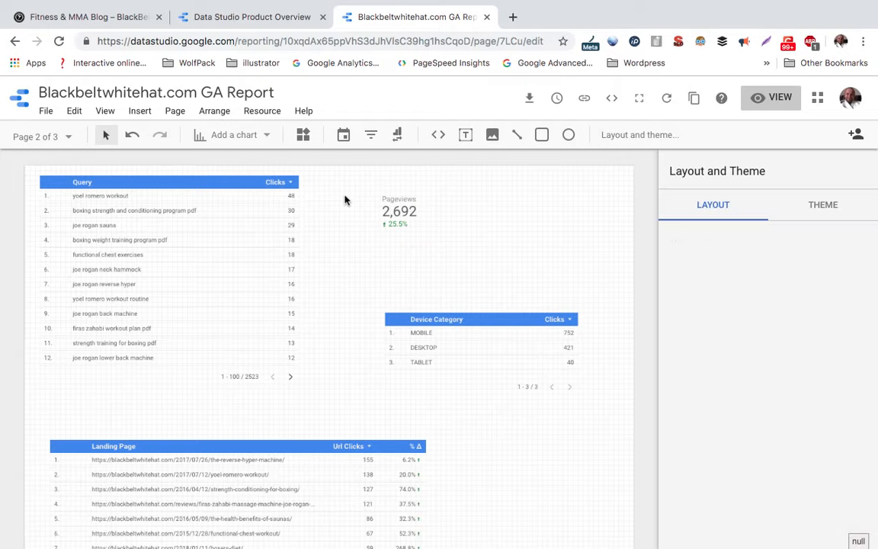
Go to page 3 of the report and enlarge the Day of week clicks table in width and height.
left_click(69, 136)
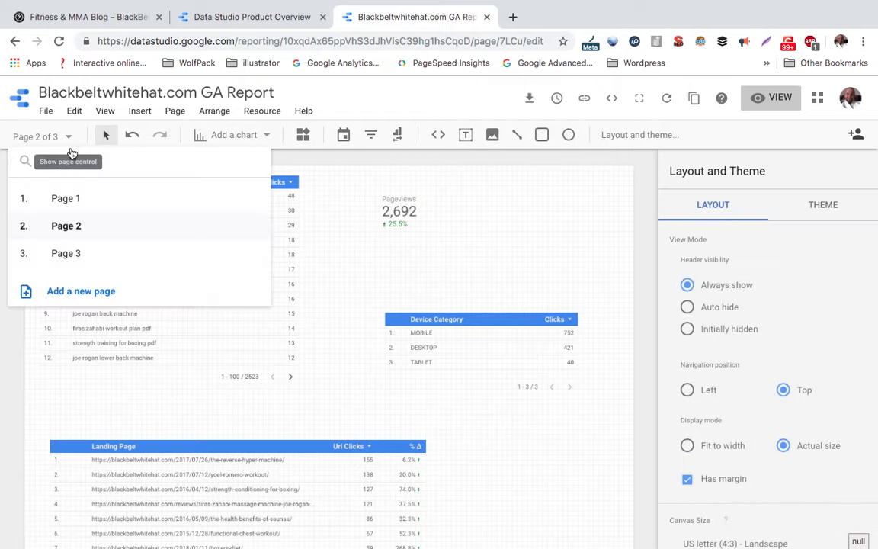
left_click(82, 254)
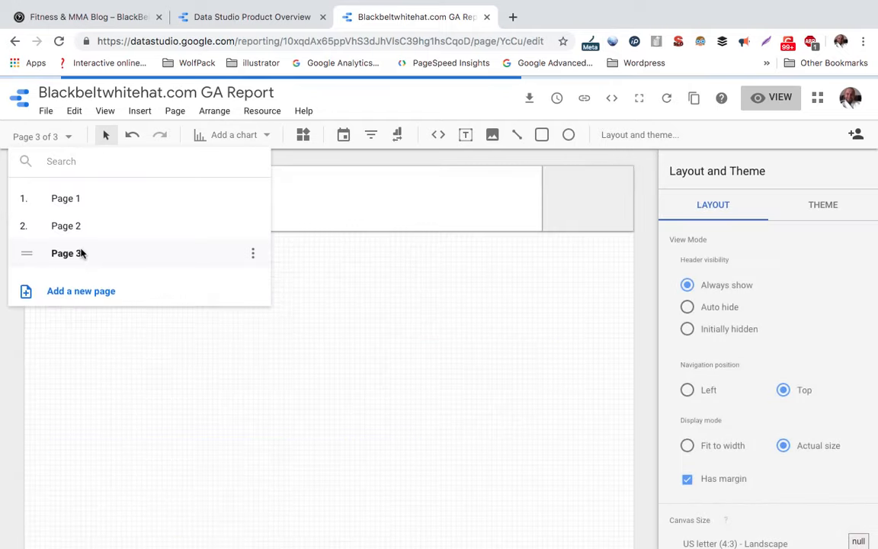
left_click(407, 350)
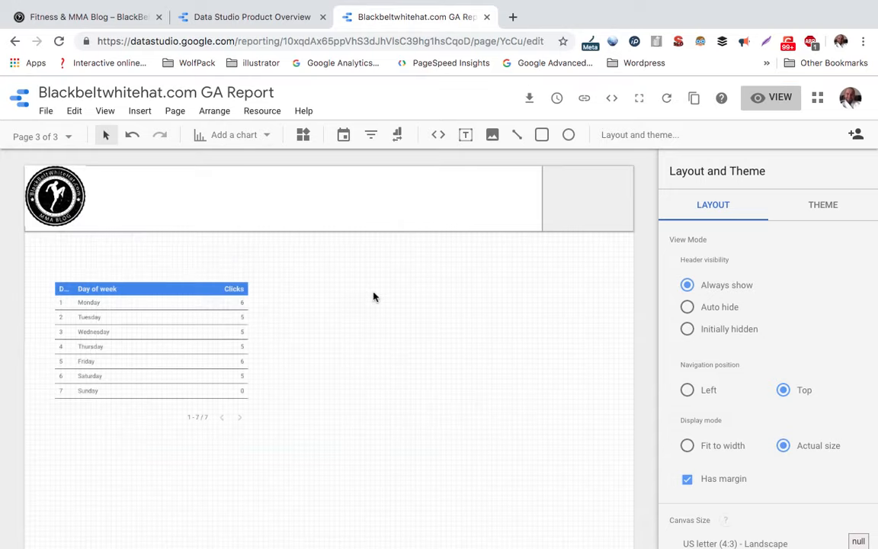
scroll(374, 297, "down", 1)
left_click(157, 307)
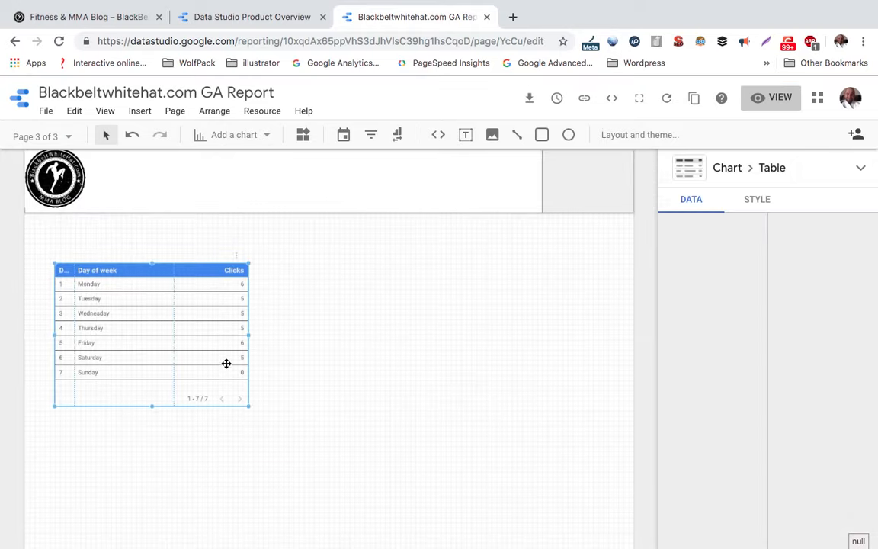
left_click_drag(248, 408, 299, 420)
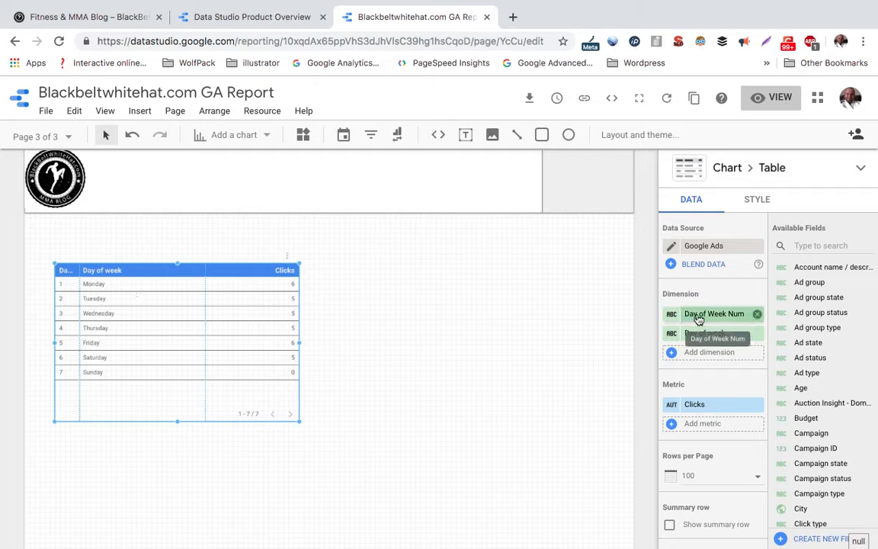
left_click(707, 354)
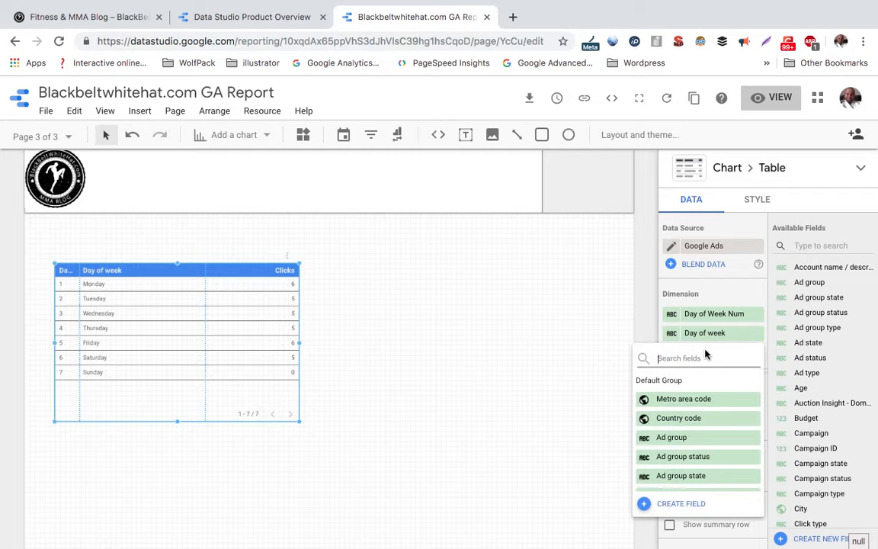
left_click(644, 505)
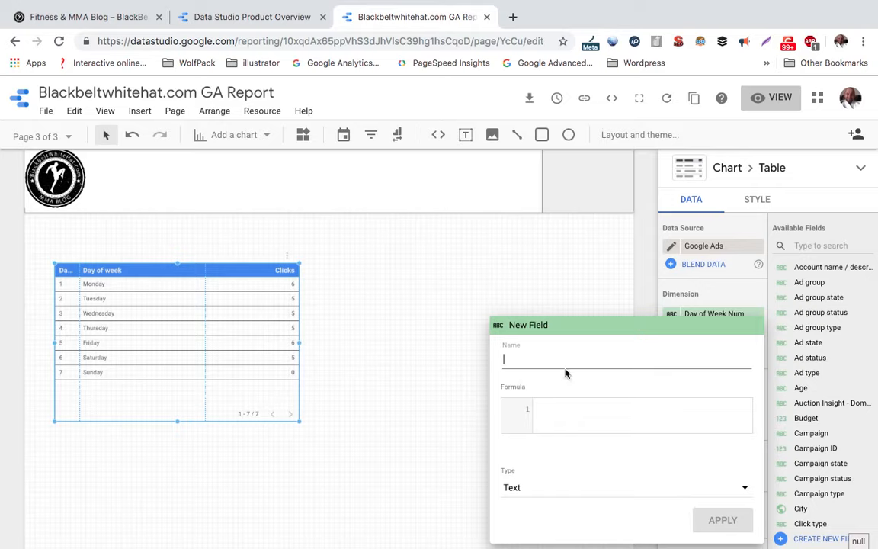
left_click(448, 396)
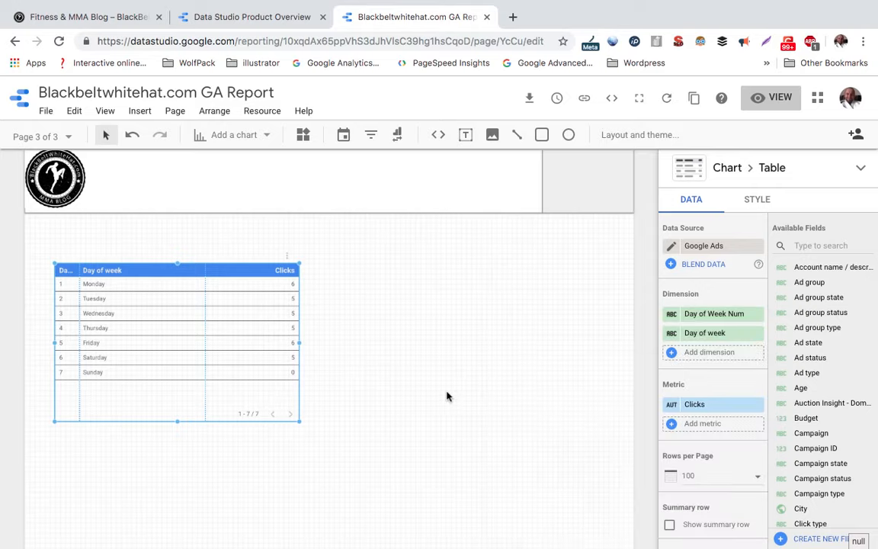
Examine the CASE formula behind the table's Day of Week Num dimension, and close it without changes.
left_click(675, 316)
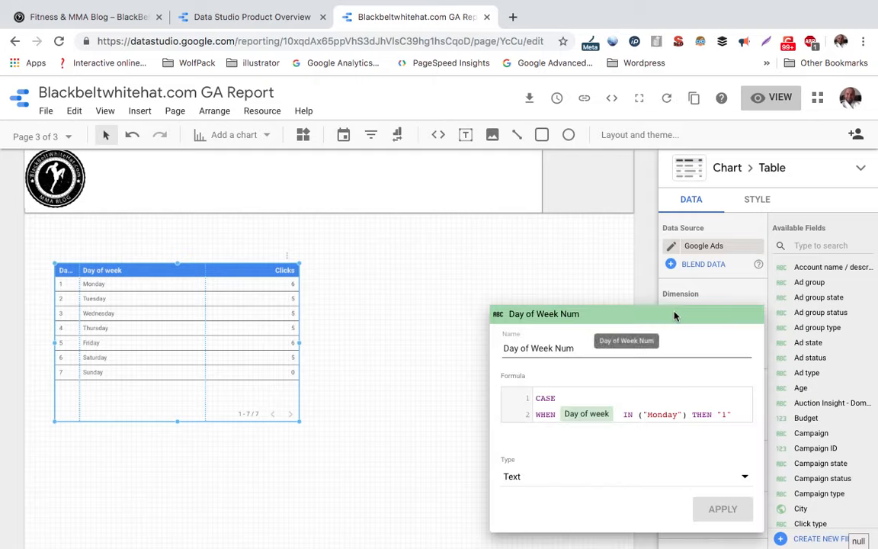
scroll(629, 397, "down", 3)
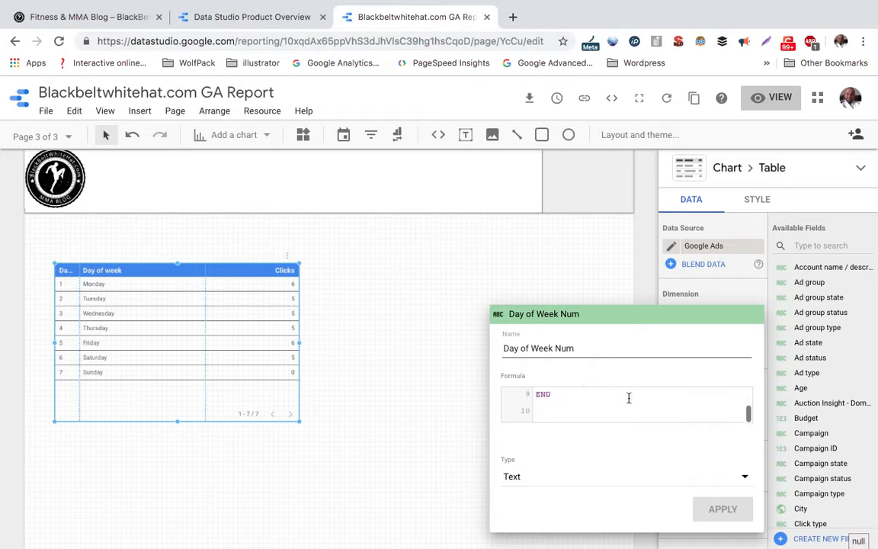
left_click(448, 378)
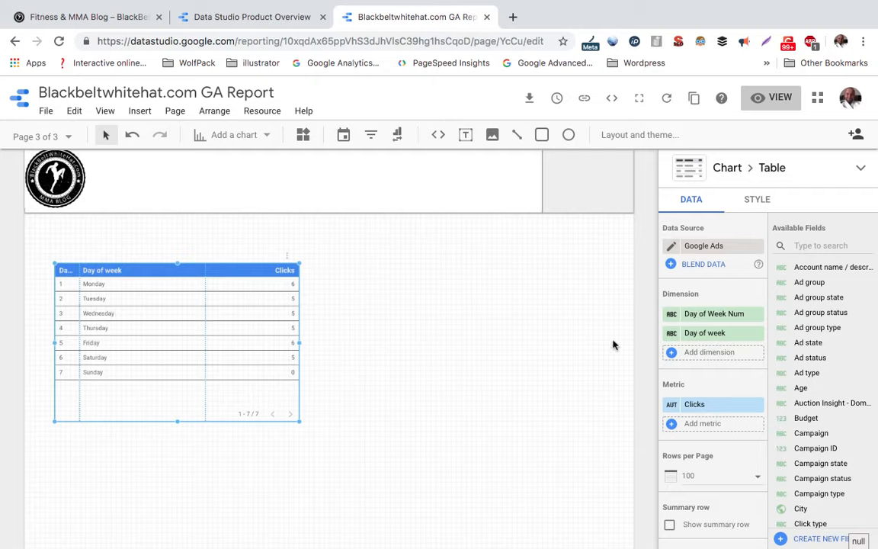
Set the Day of week table's secondary sort order to Ascending.
scroll(751, 376, "down", 5)
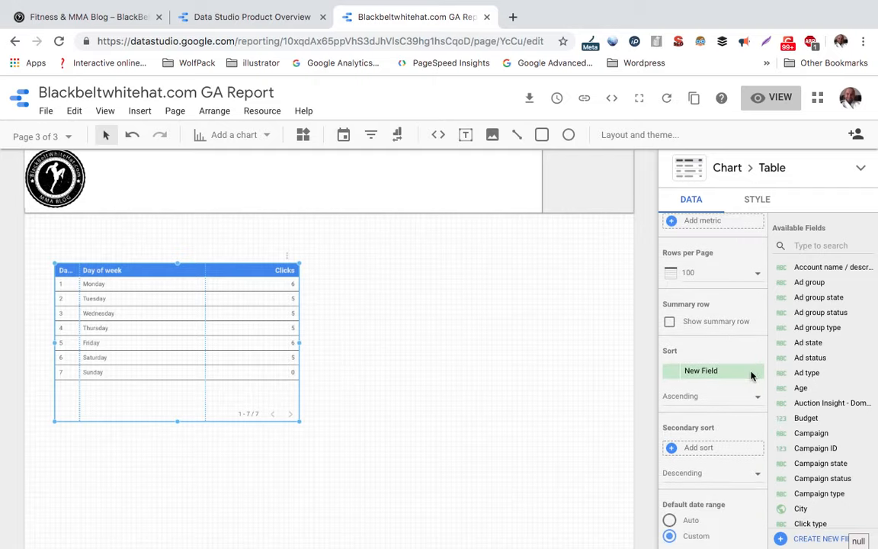
scroll(751, 376, "down", 1)
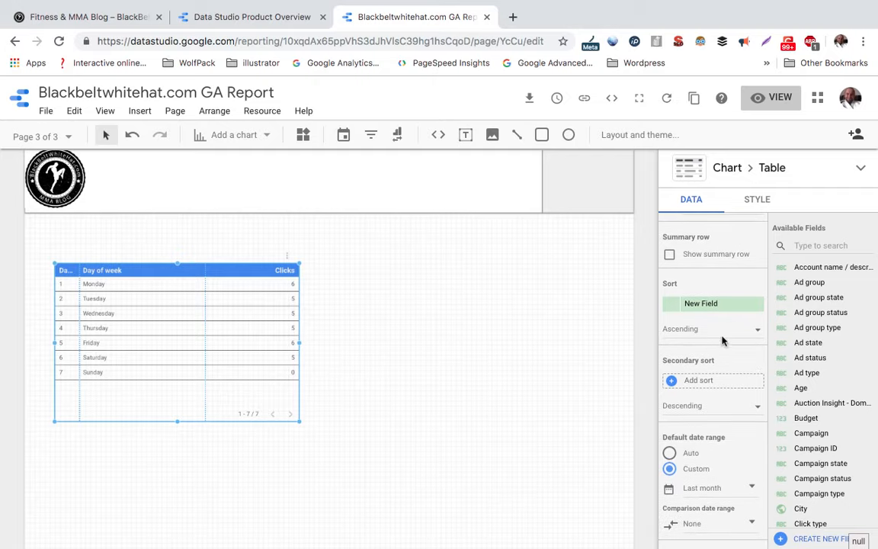
scroll(722, 381, "down", 1)
left_click(714, 378)
left_click(700, 406)
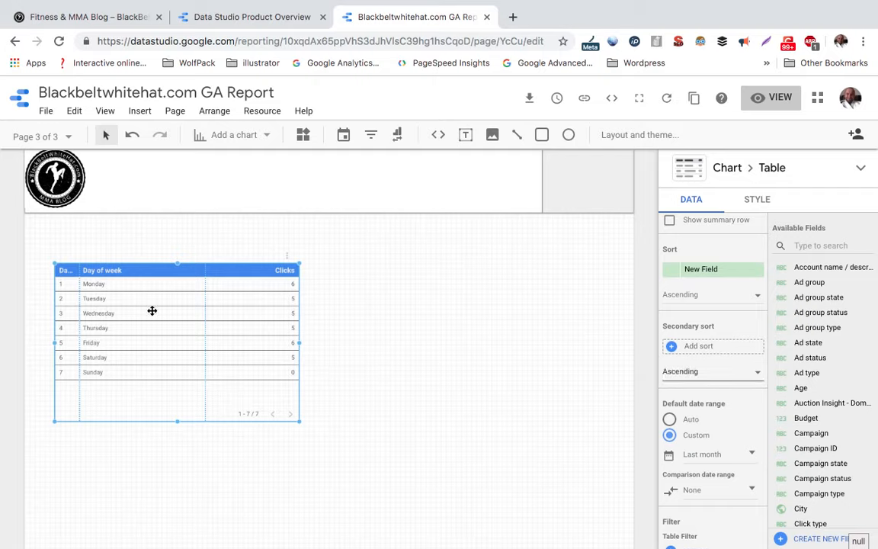
Switch the Day of week table's primary sort to Descending, and set it back to Ascending.
scroll(724, 349, "up", 1)
left_click(723, 341)
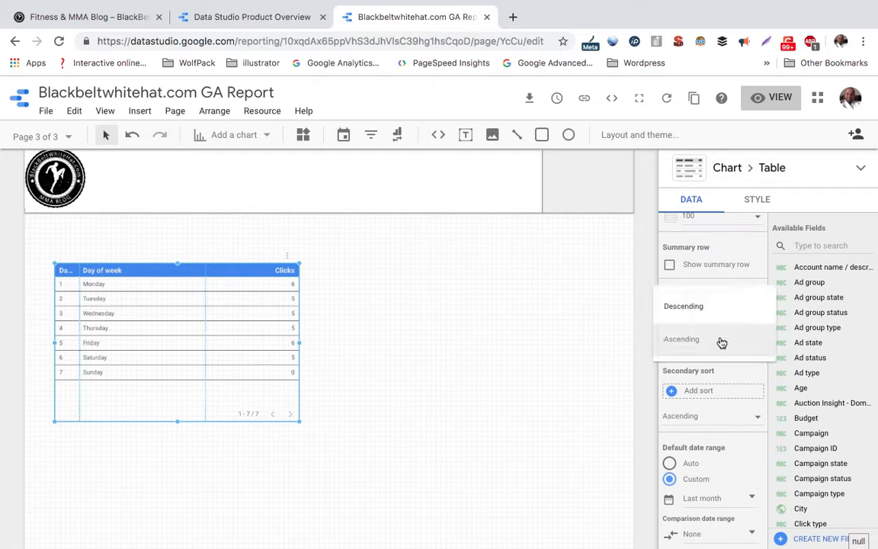
left_click(691, 307)
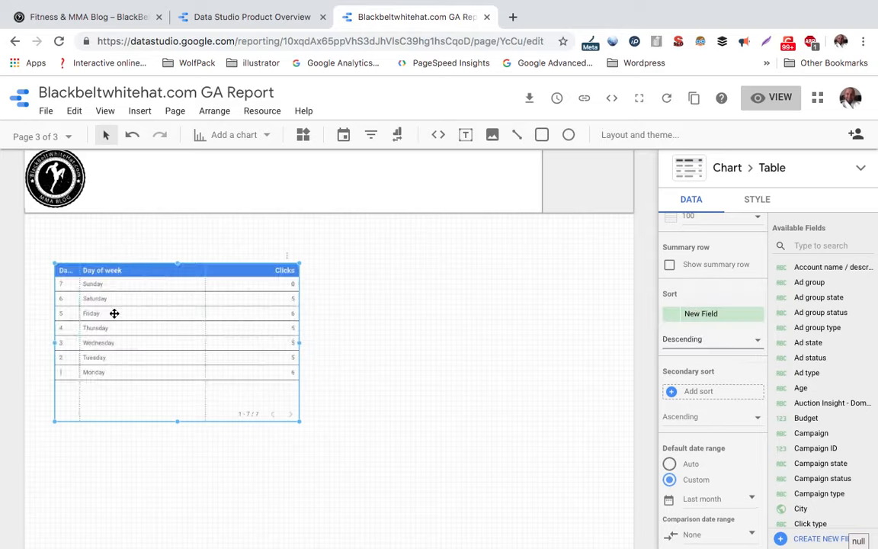
left_click(709, 340)
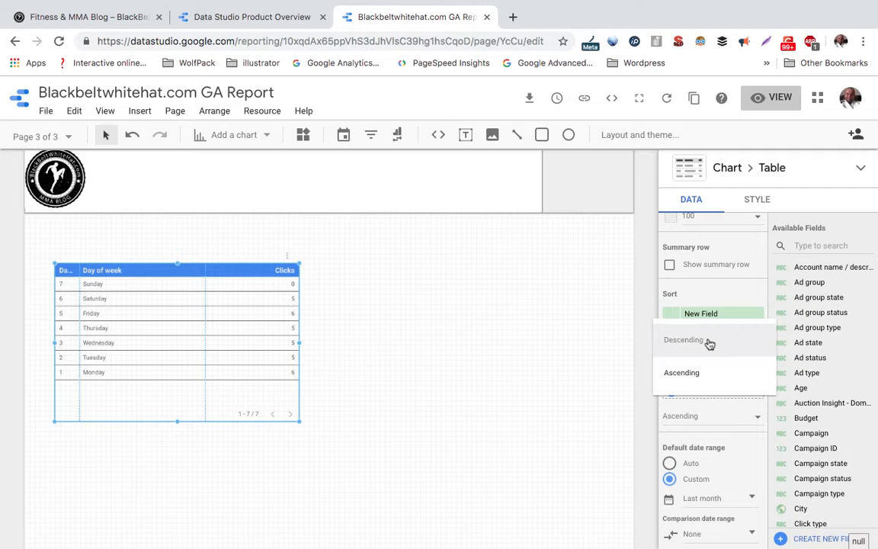
left_click(693, 373)
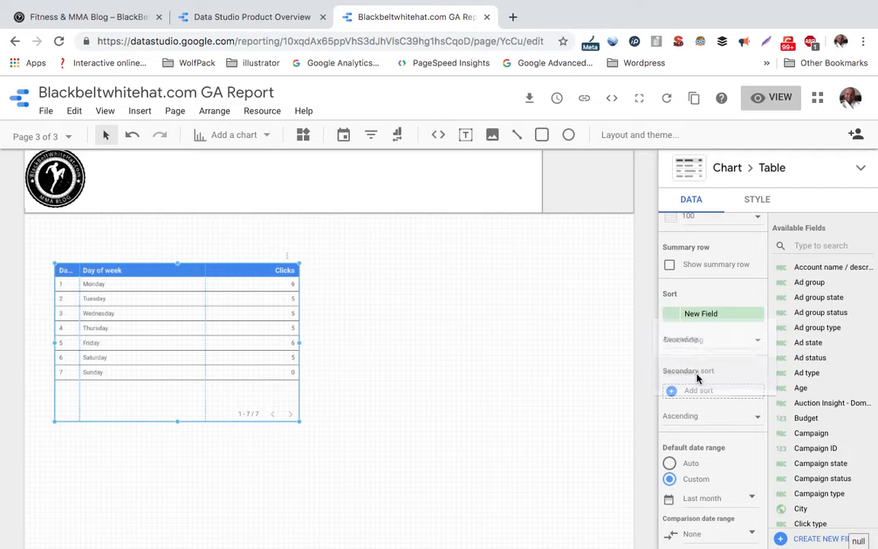
Add a date range control to the page header and narrow it to fit inside the grey box.
left_click(484, 345)
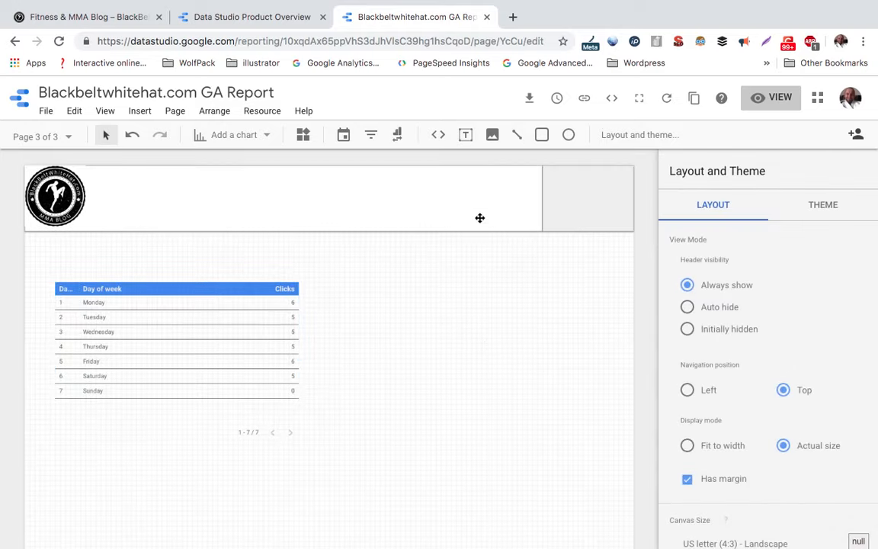
left_click(343, 134)
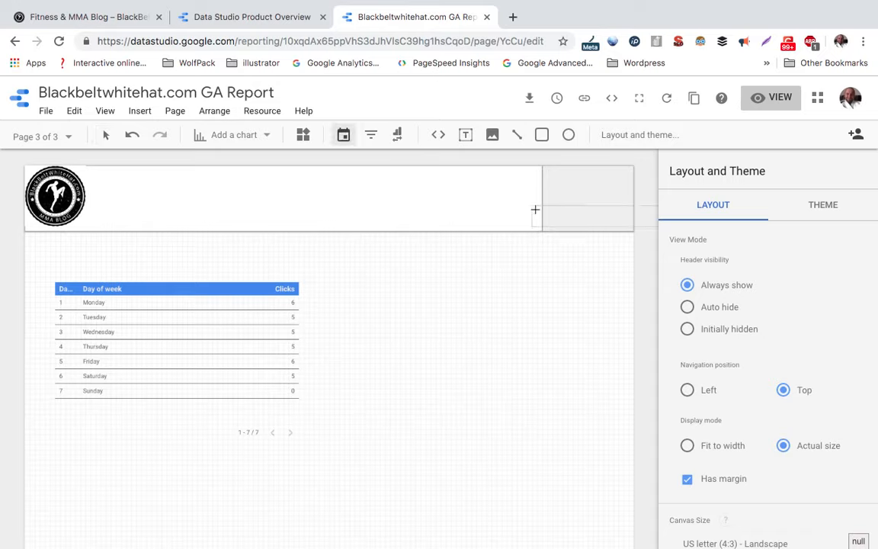
left_click(479, 190)
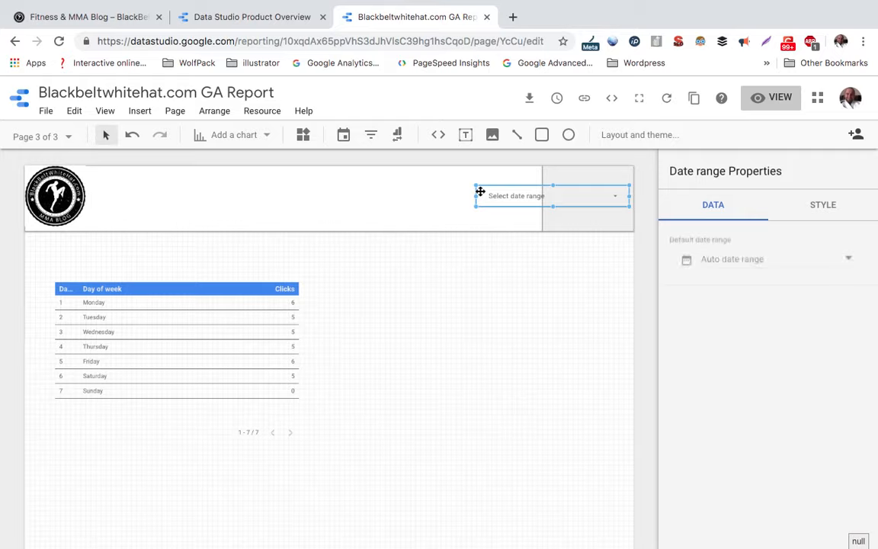
left_click_drag(501, 197, 560, 205)
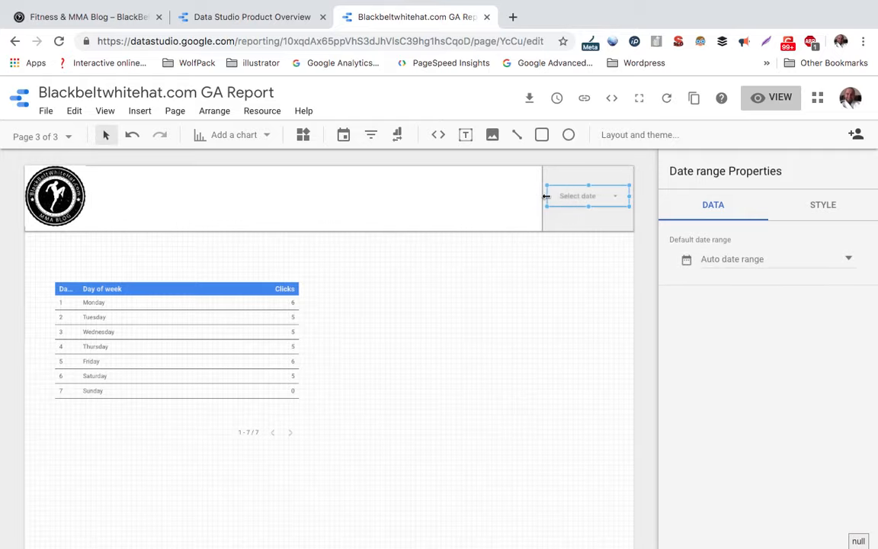
Switch the report to view mode and choose a fixed range in the date control, bringing up June 2019 for the start date.
left_click(772, 105)
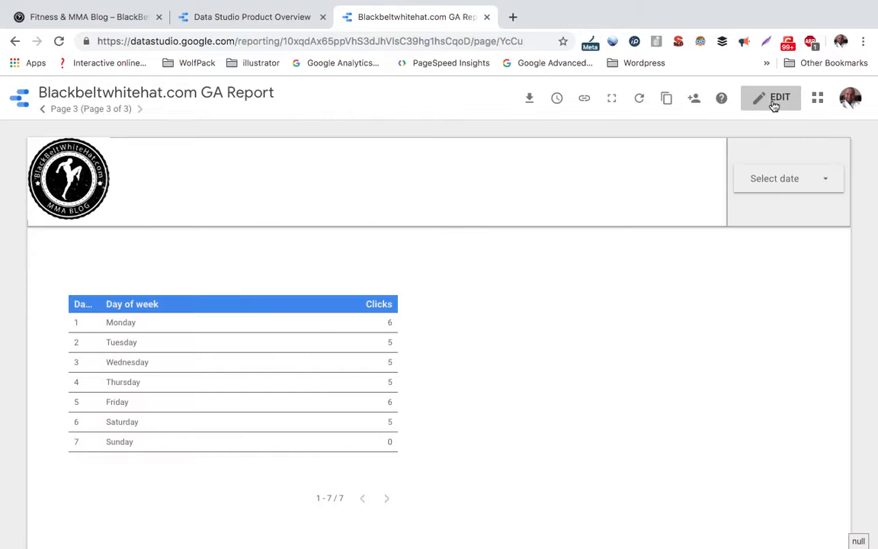
left_click(826, 184)
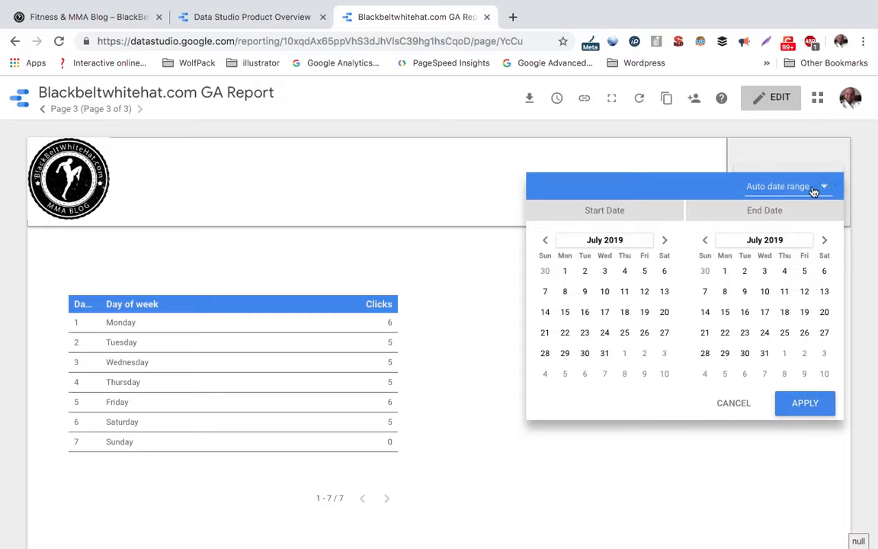
left_click(565, 271)
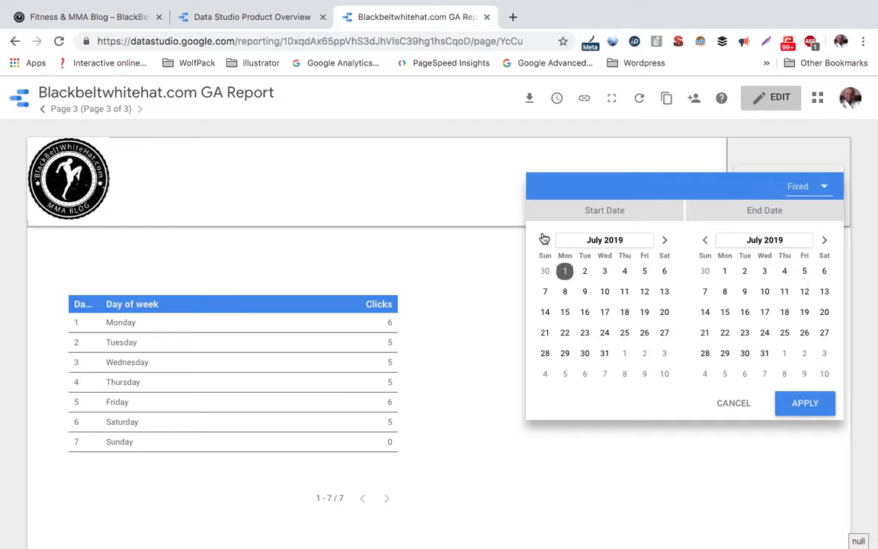
left_click(543, 241)
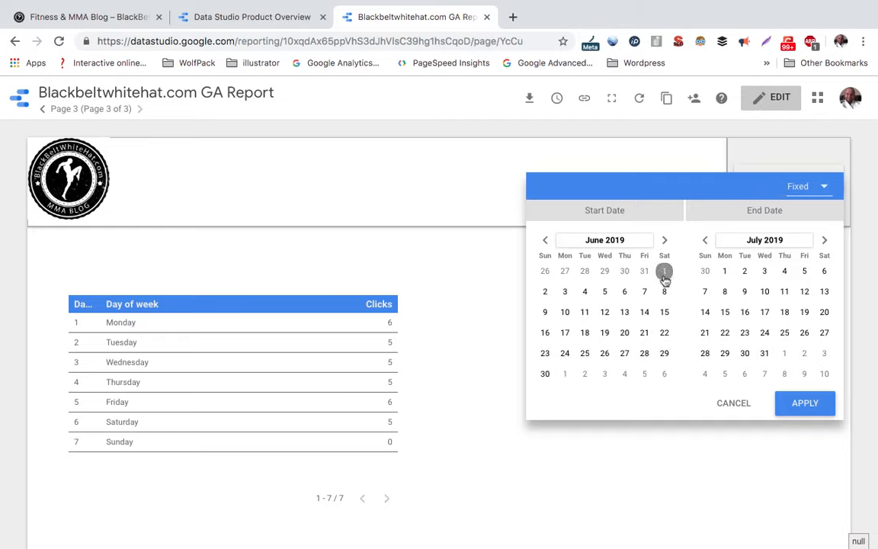